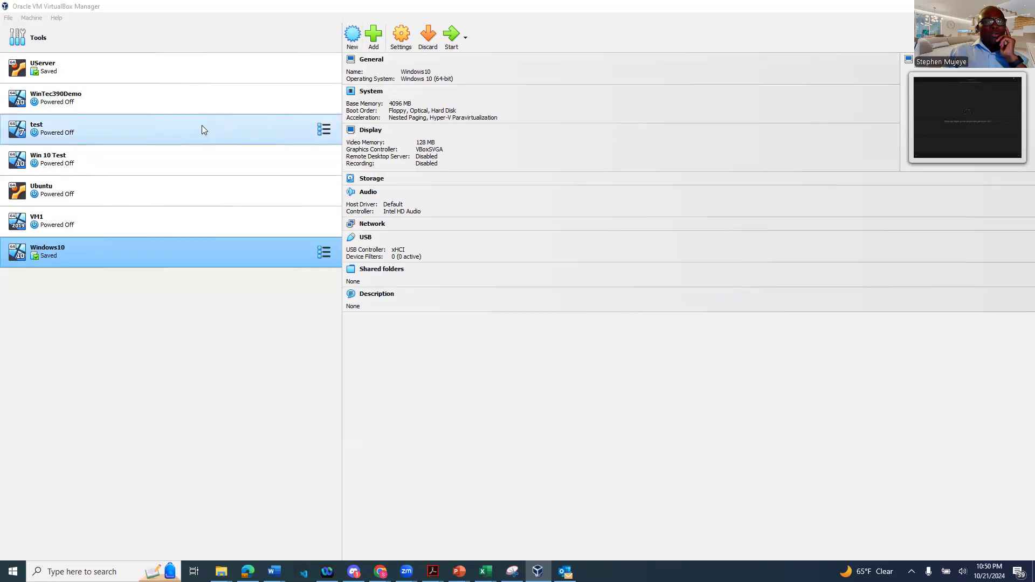
- Open the Create Virtual Machine wizard and enter WebServer as the machine name
click(352, 36)
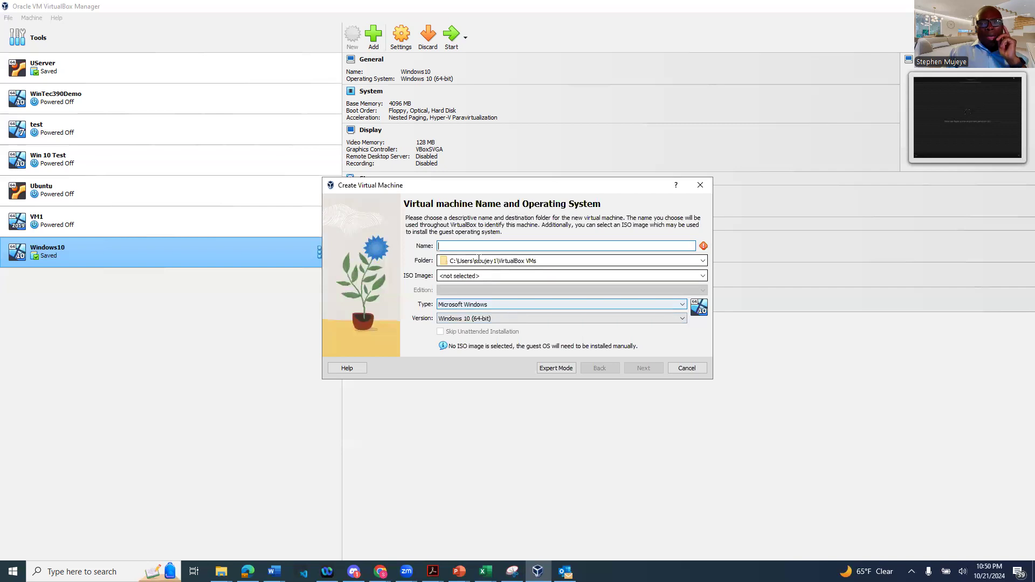
click(700, 185)
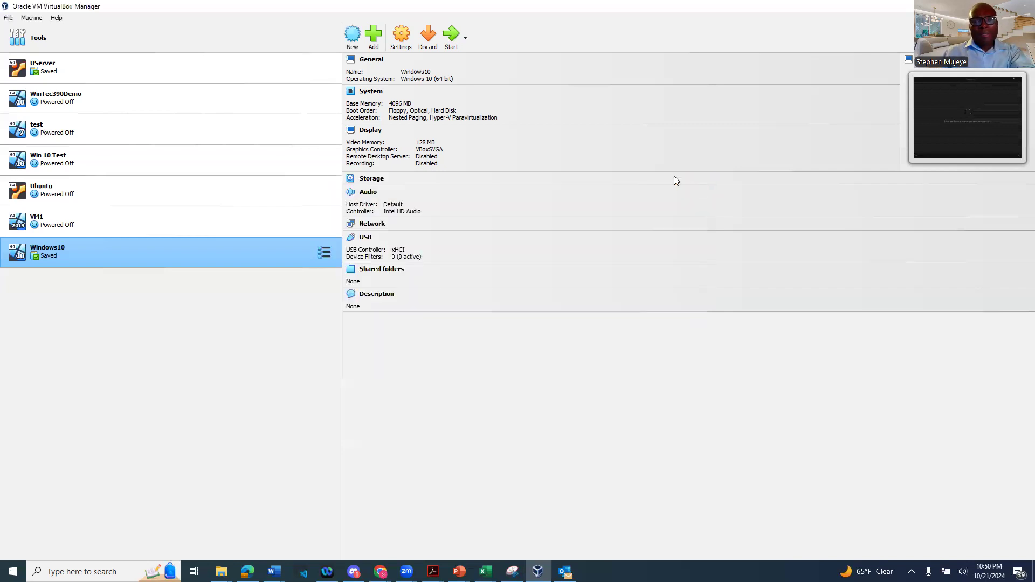
click(353, 36)
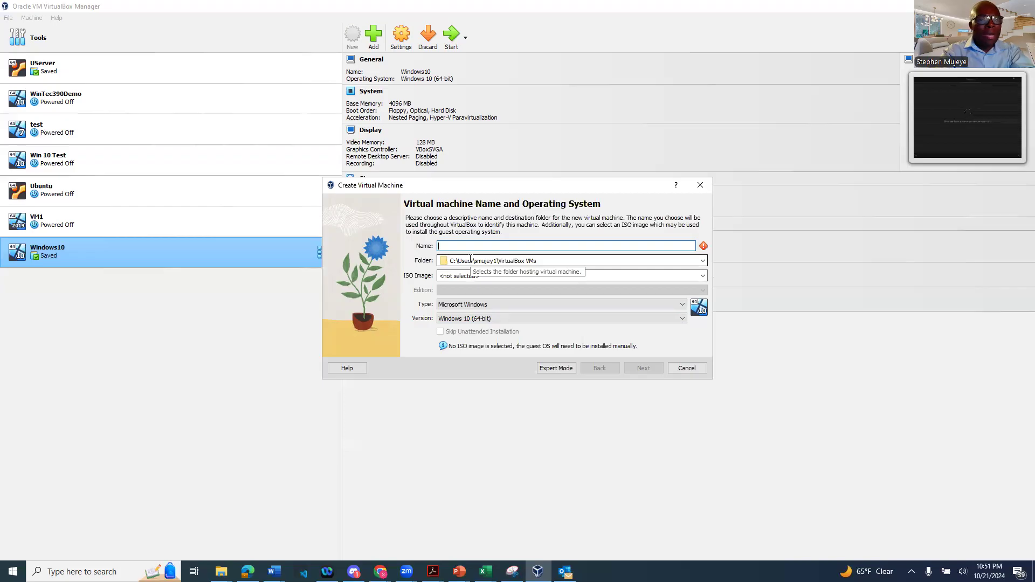
text(Seb)
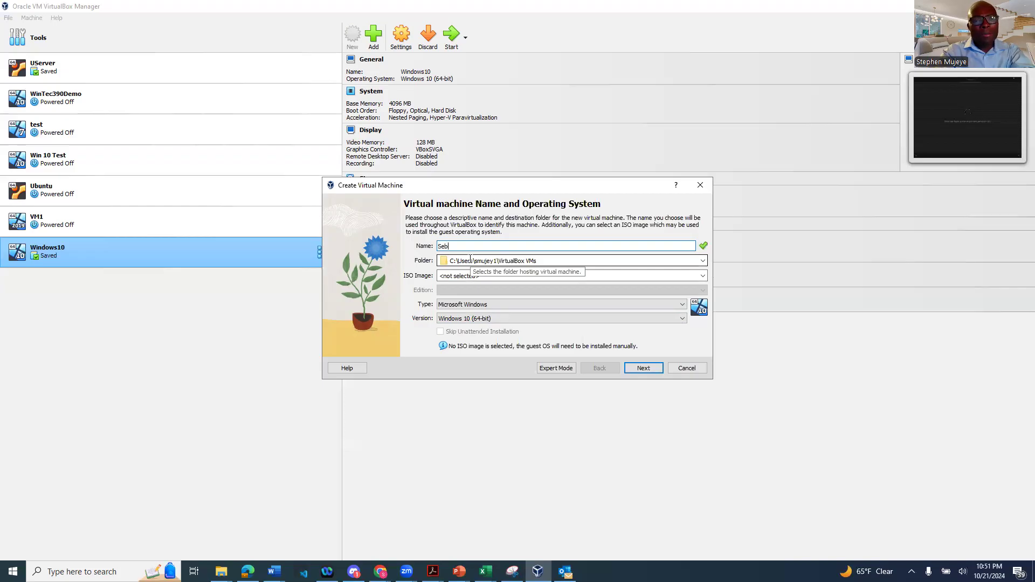
key(BackSpace)
key(BackSpace)
text(We)
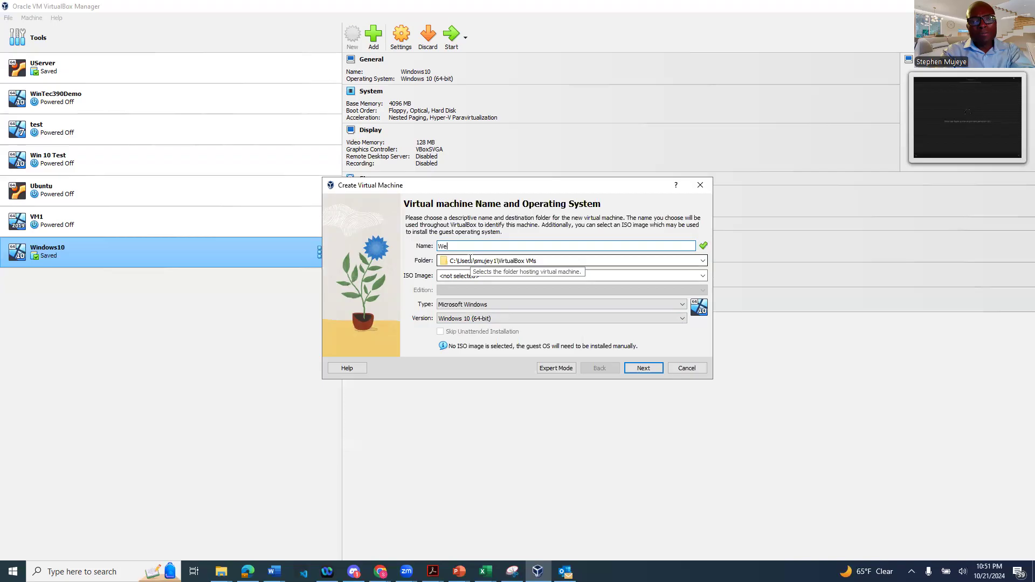
text(bServer)
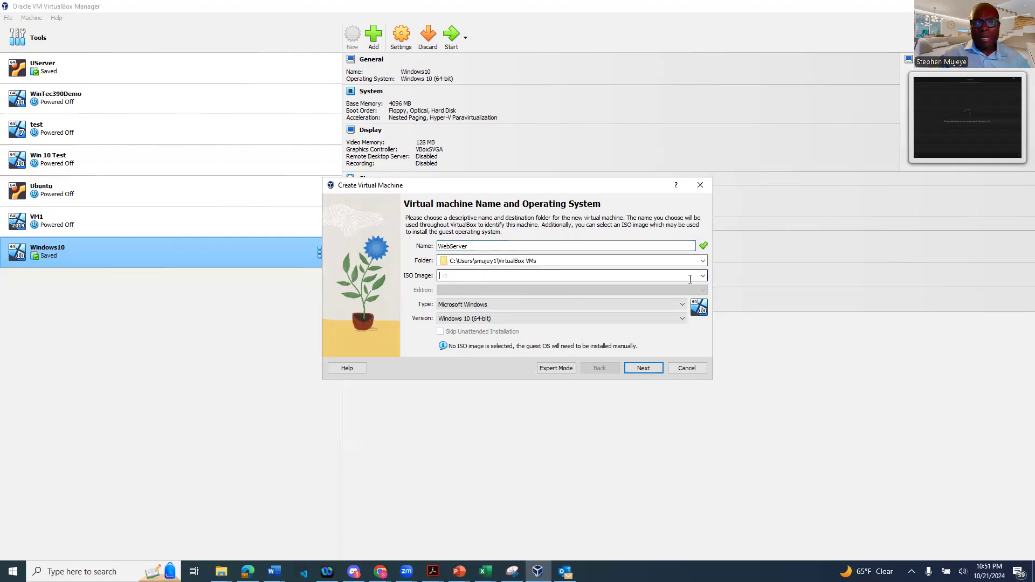
- Attach the Windows Server 2019 ISO image and tick Skip Unattended Installation
click(703, 276)
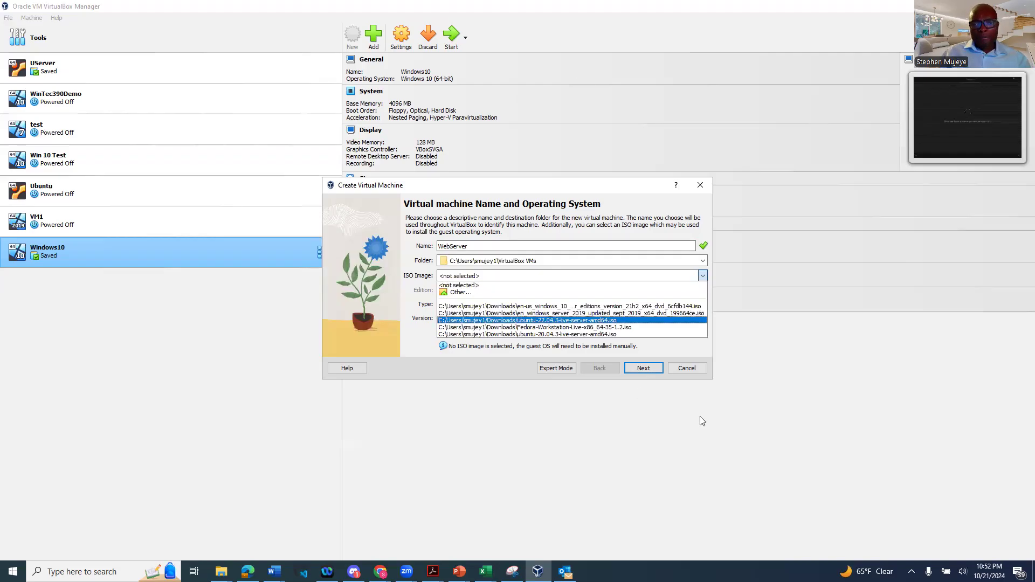
click(642, 313)
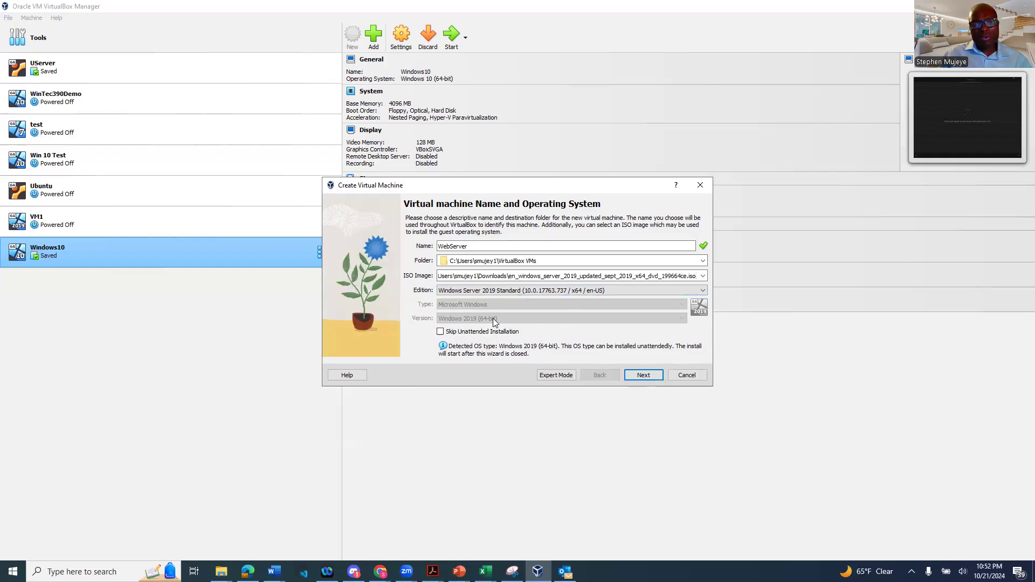
click(440, 333)
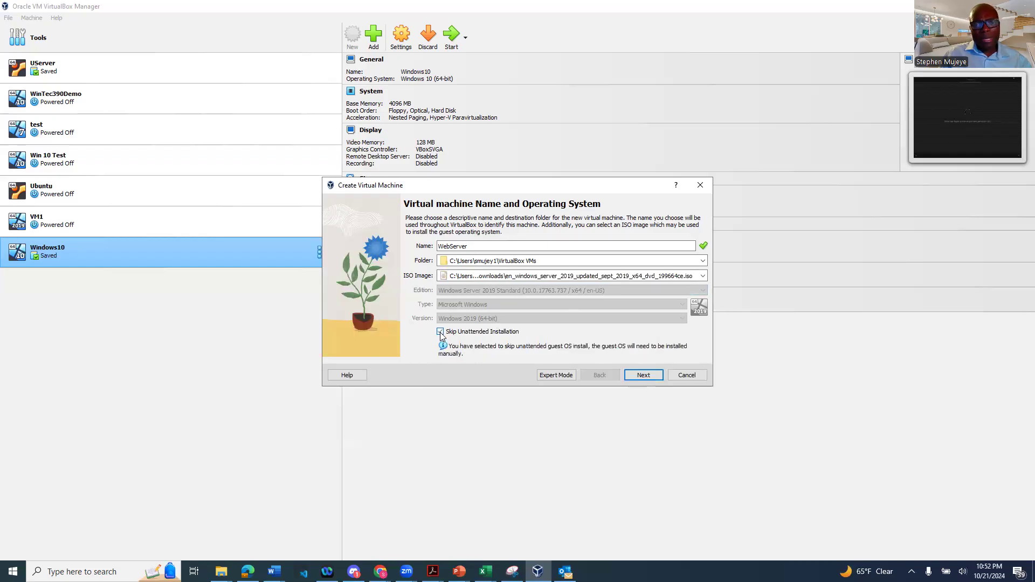
- On the Hardware page, set base memory to 4096 MB and keep 1 processor
click(650, 375)
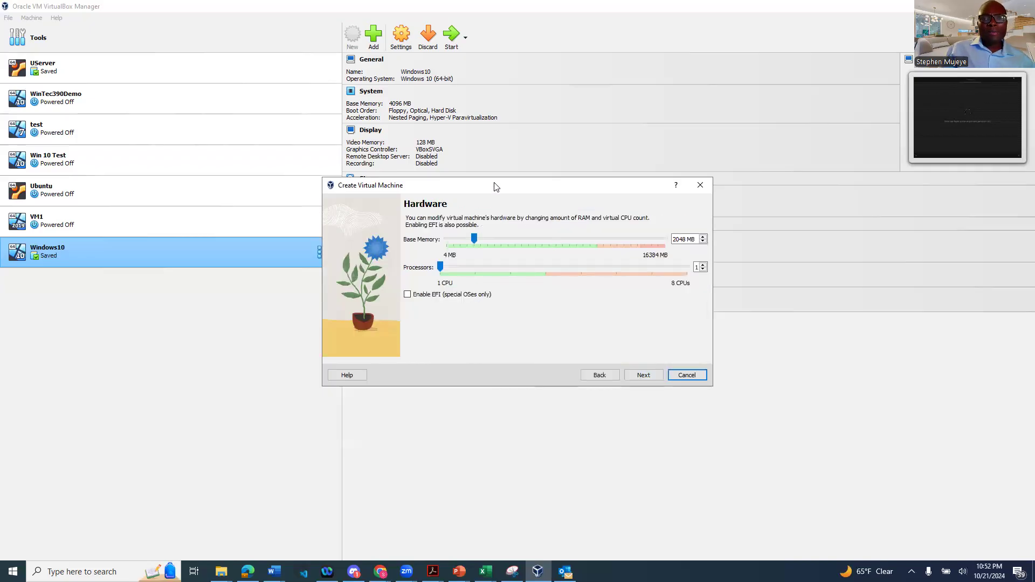
drag(492, 185, 476, 138)
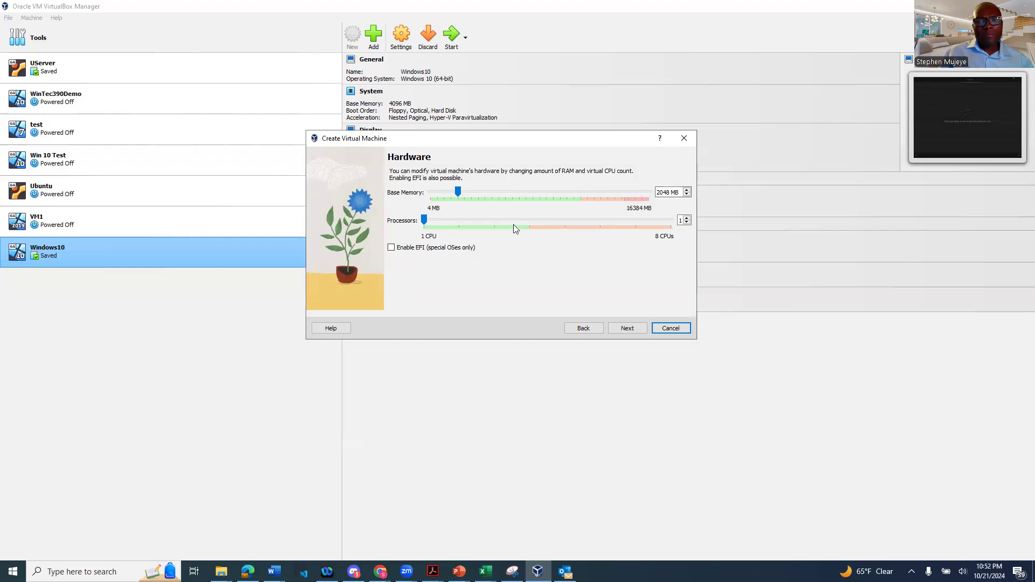
click(459, 192)
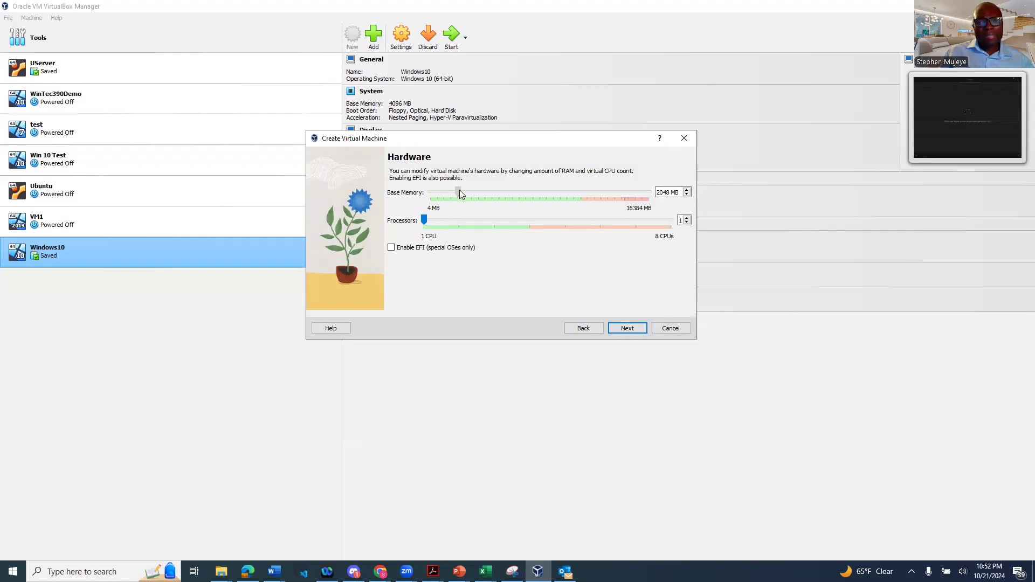
drag(459, 190, 487, 194)
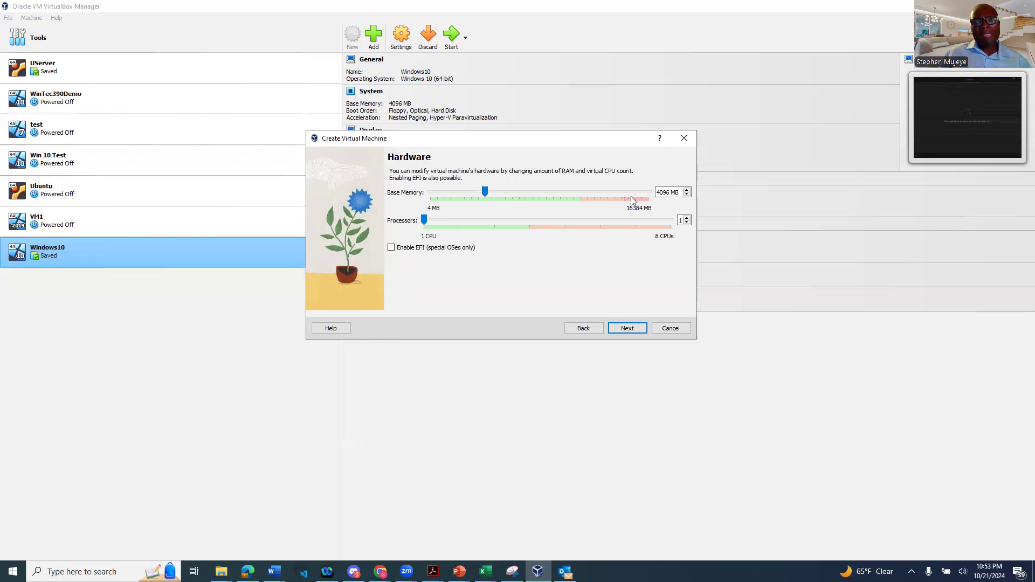
click(670, 190)
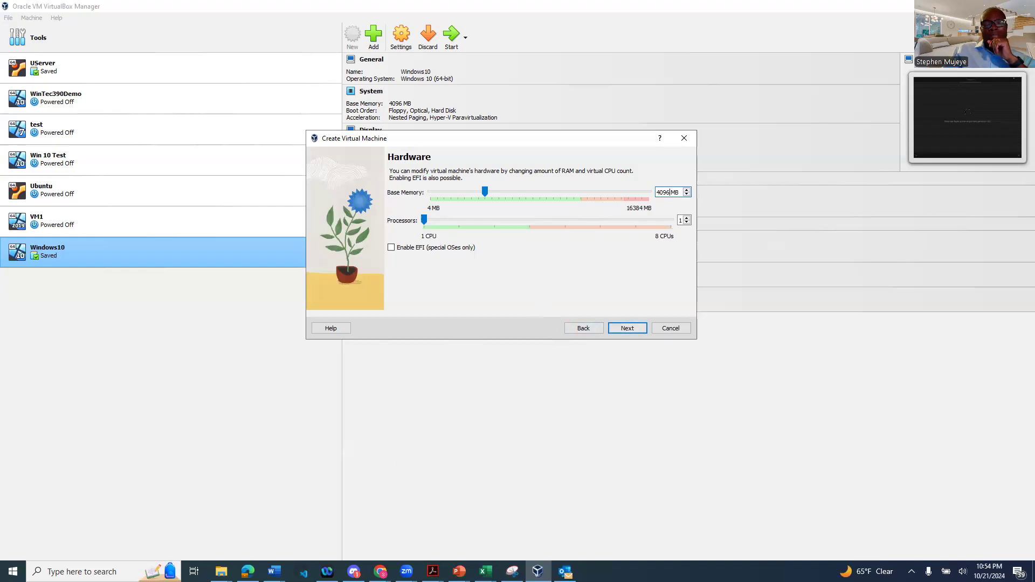
- Size the new virtual hard disk at 50 GB and continue to the Summary
click(615, 331)
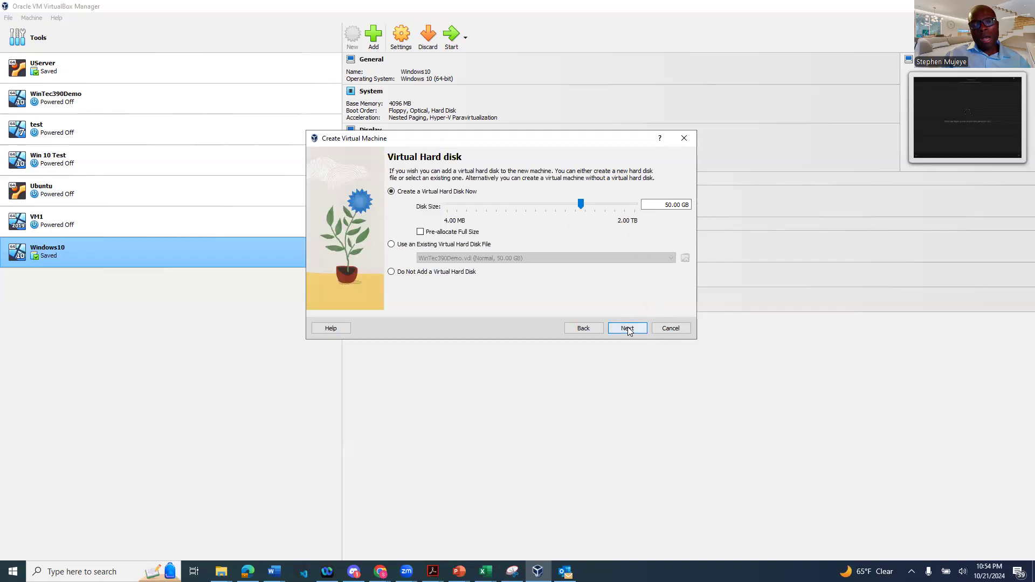
drag(581, 204, 584, 205)
drag(665, 203, 679, 202)
text(50)
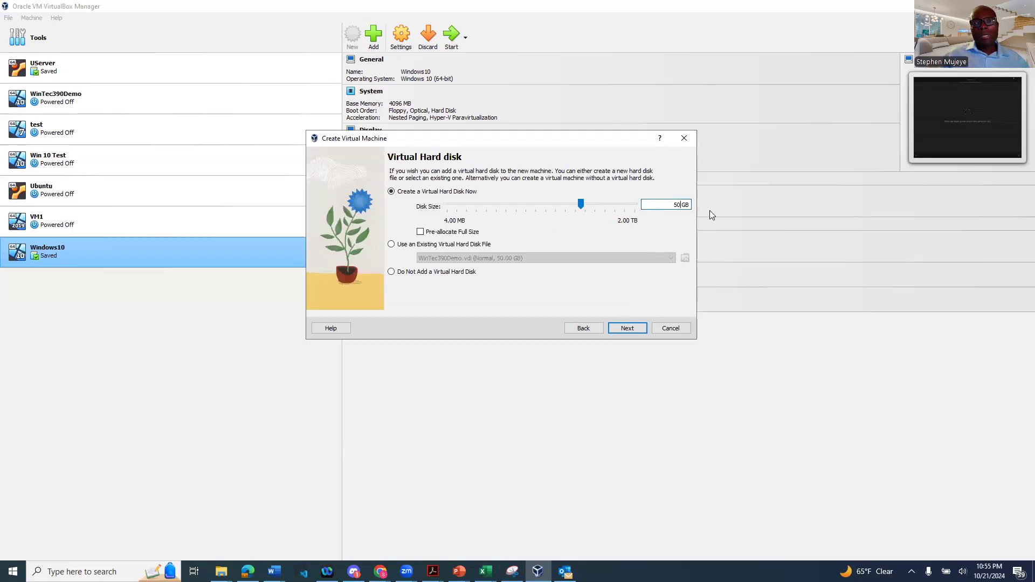
click(636, 331)
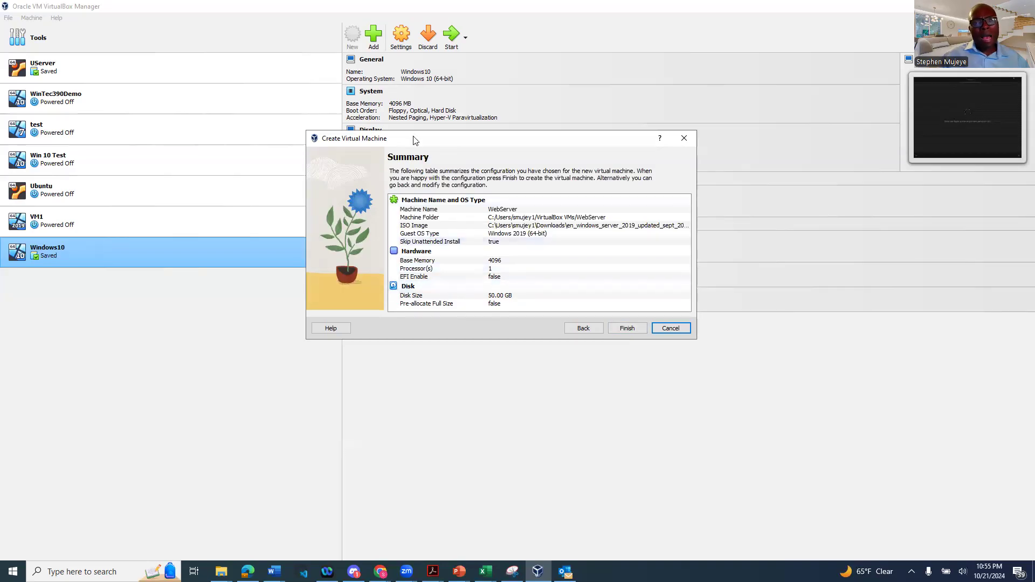
- Review the summary and finish creating the WebServer machine with 4096 MB memory
drag(409, 140, 110, 52)
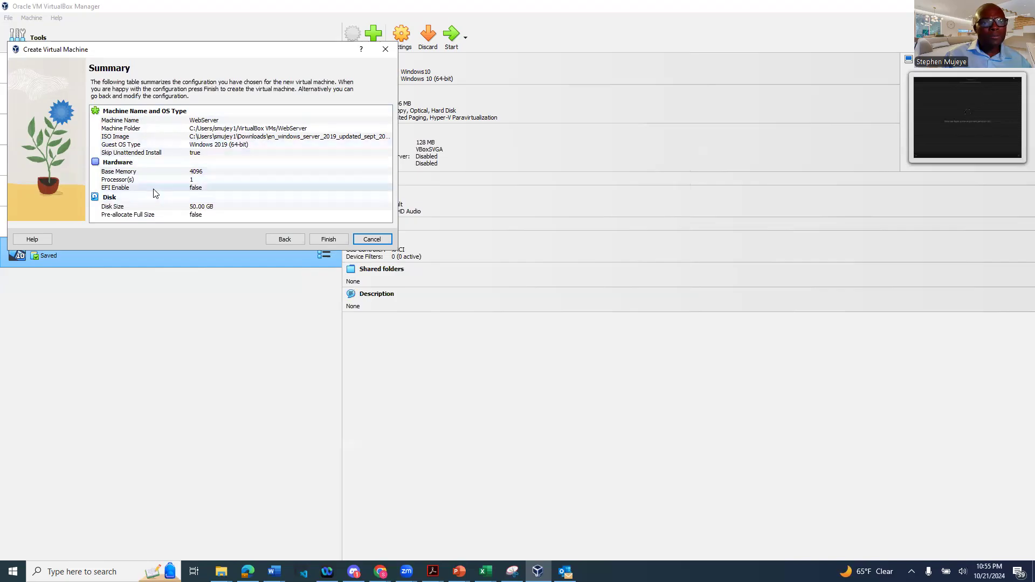
click(328, 239)
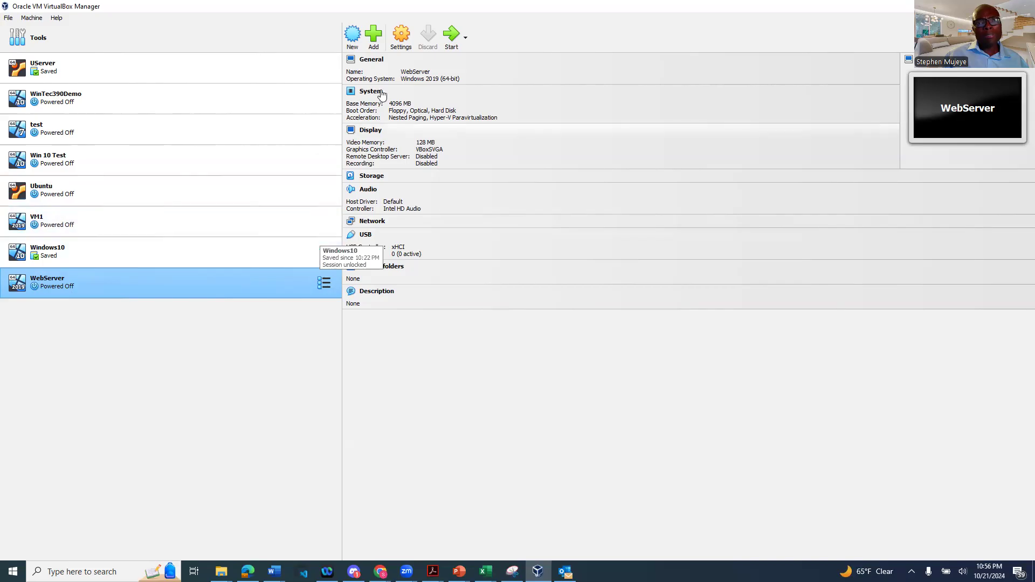
- Open WebServer's Settings and view the Display page showing 128 MB video memory
click(402, 36)
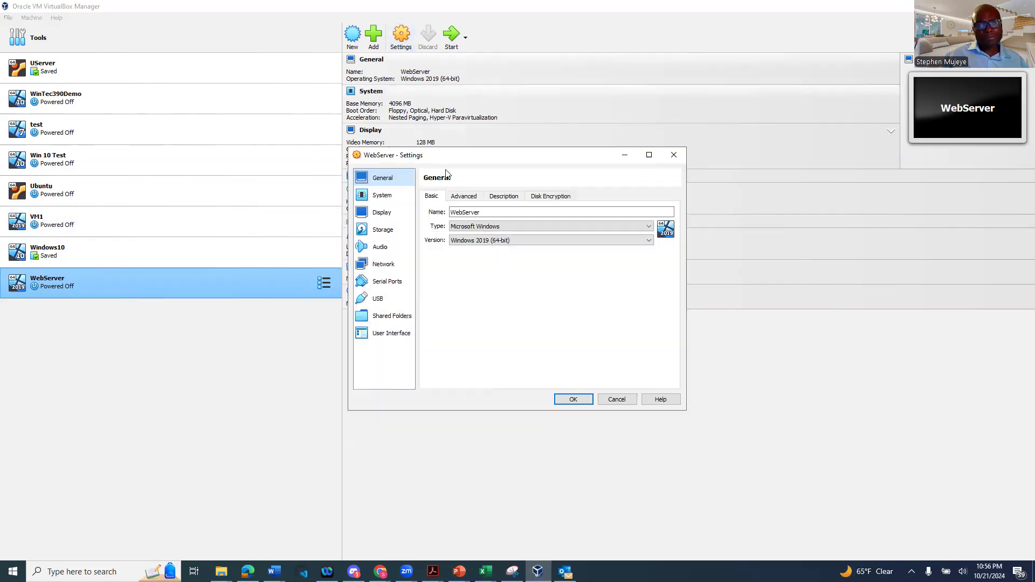
click(381, 196)
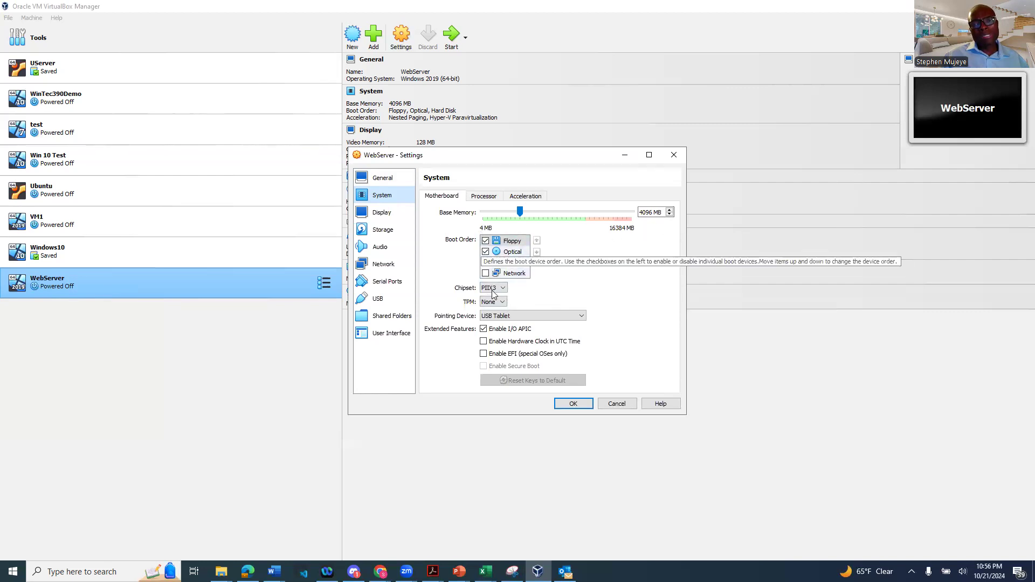
click(382, 214)
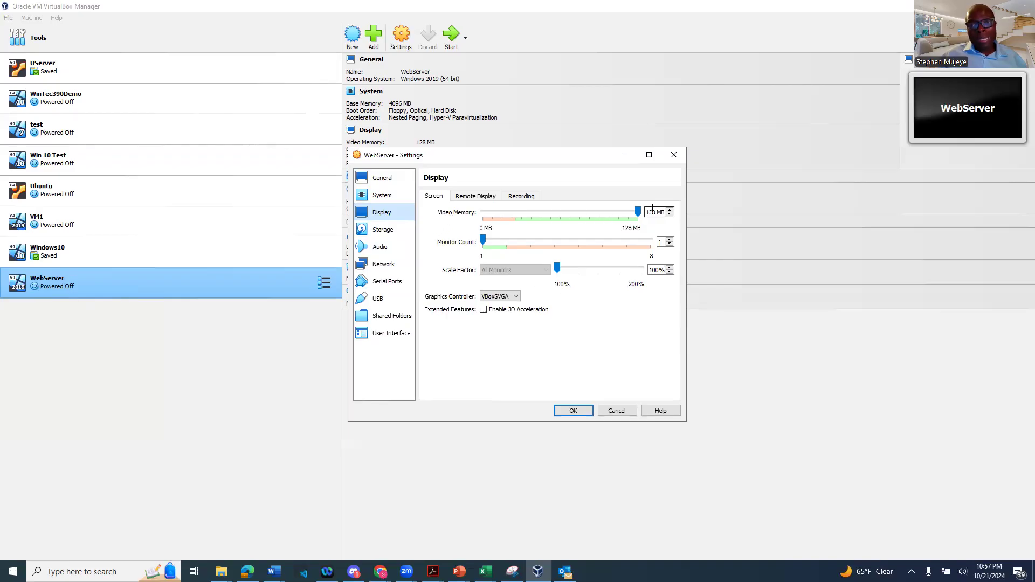
- Step through the Storage and Audio pages to the Network page with Adapter 1 on NAT
click(382, 233)
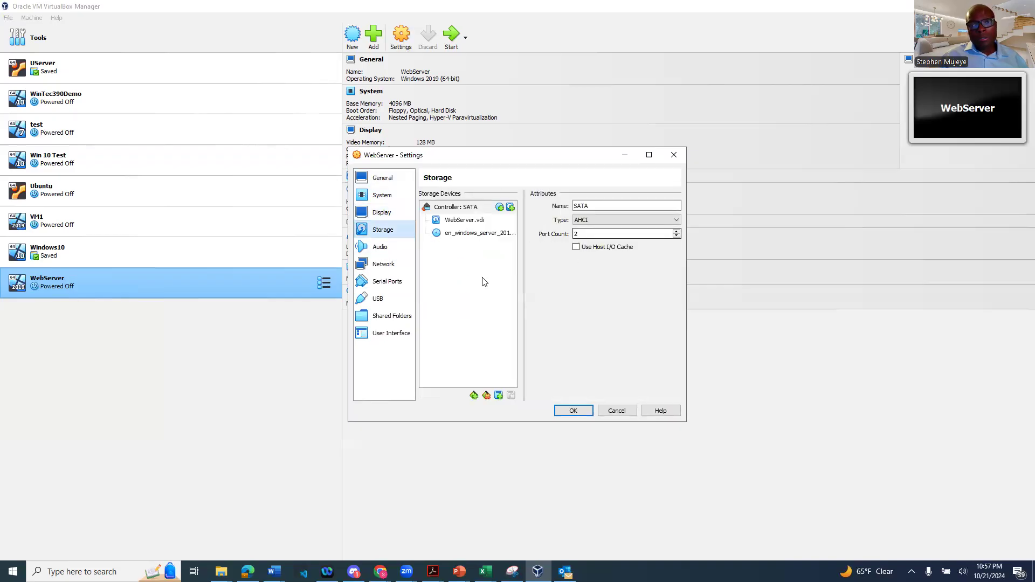
click(372, 253)
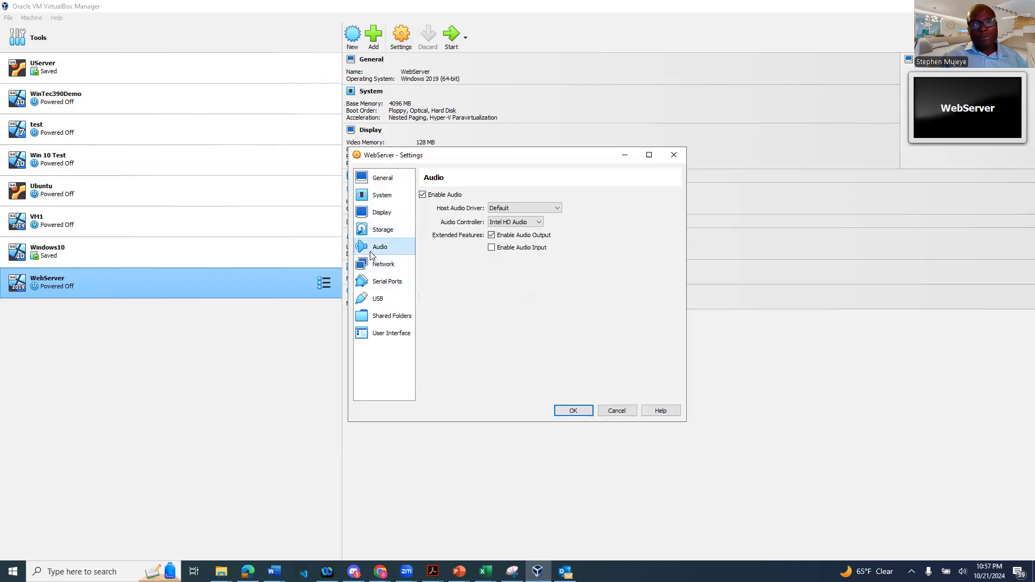
click(371, 271)
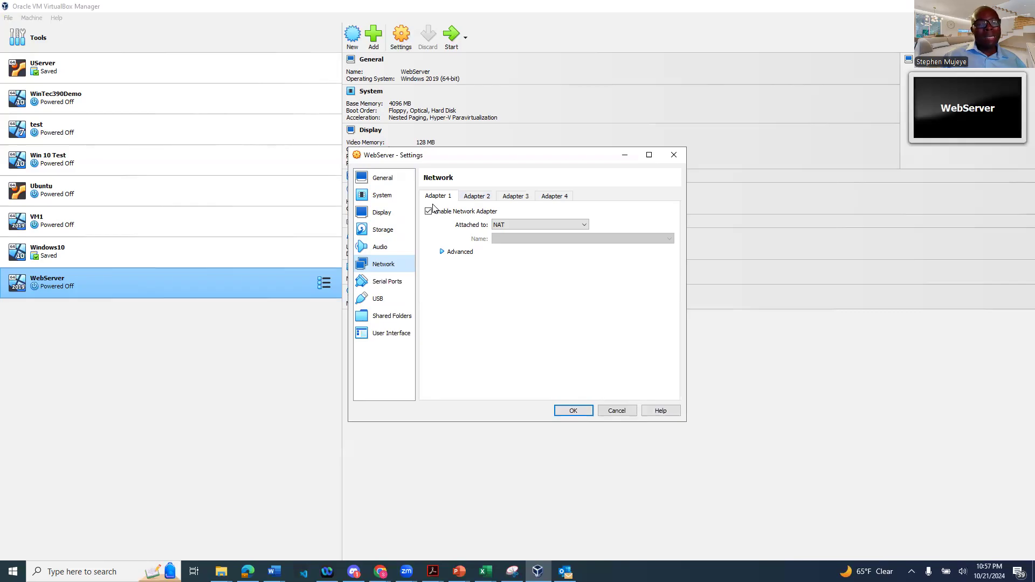
- Enable Adapter 2 and attach it as a Bridged Adapter
click(474, 198)
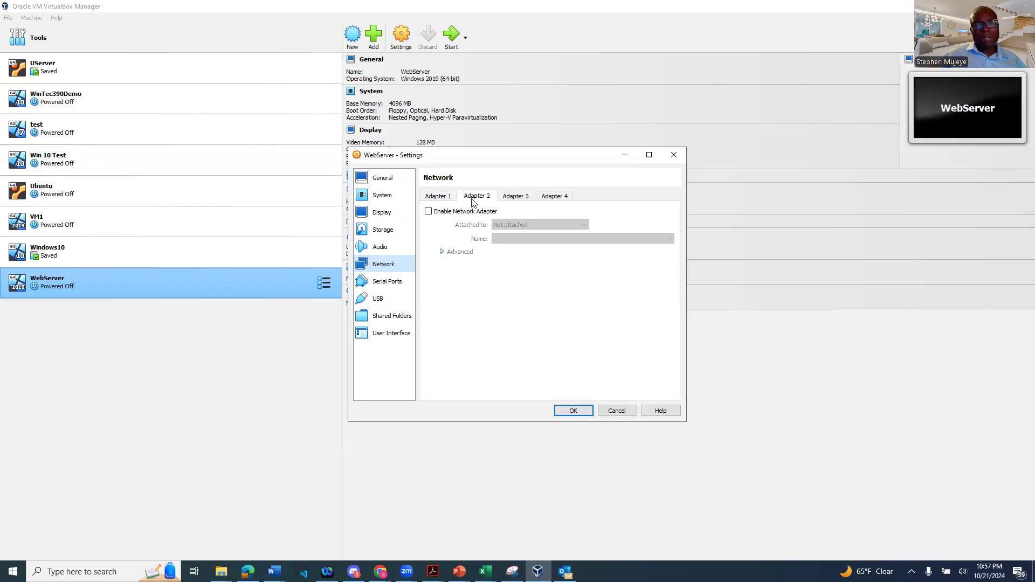
click(428, 211)
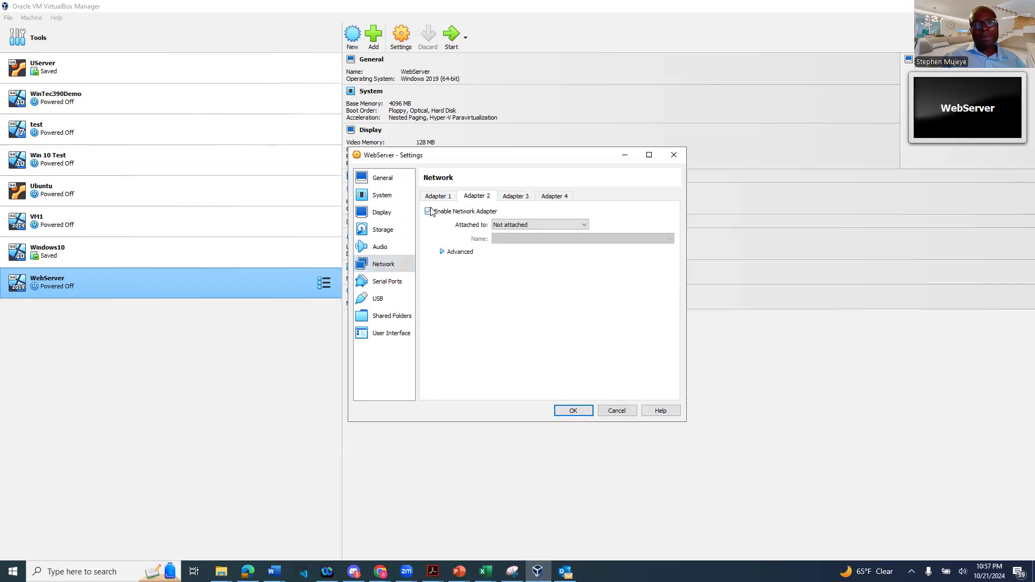
click(535, 225)
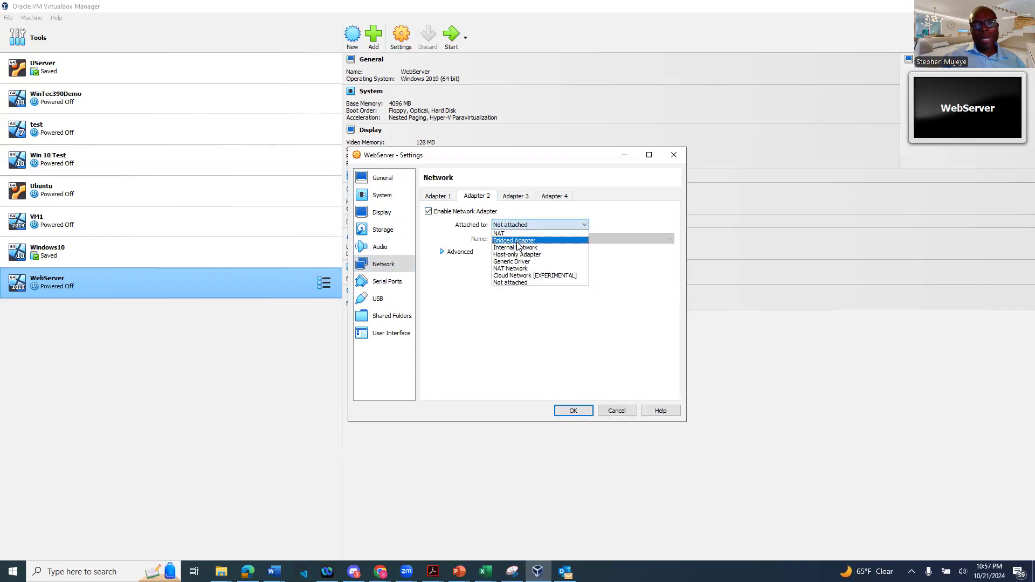
click(517, 242)
- Enable Adapter 3 as a Host-only Adapter and save the settings with OK
click(521, 197)
click(428, 211)
click(514, 226)
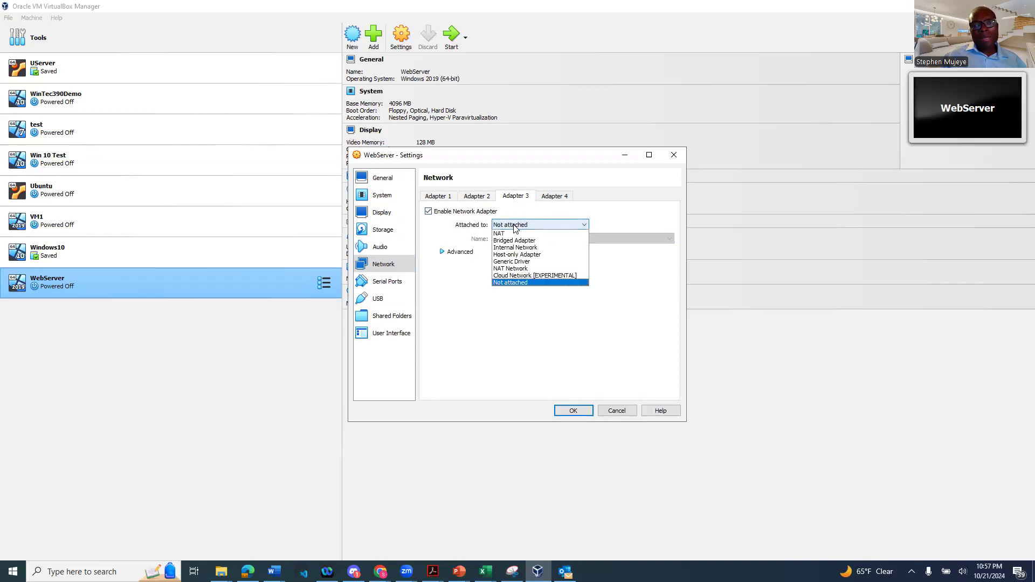
click(518, 255)
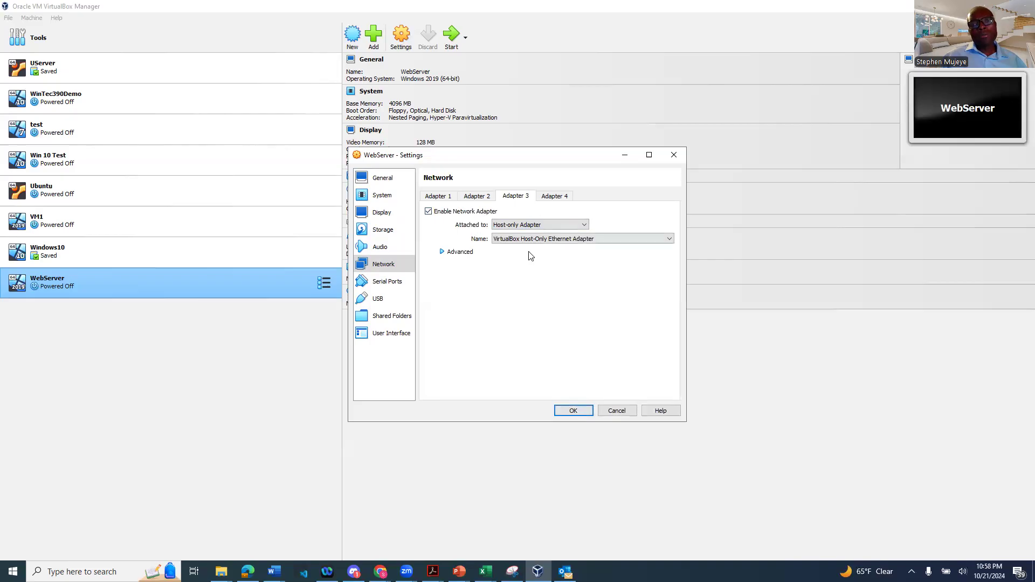
click(572, 412)
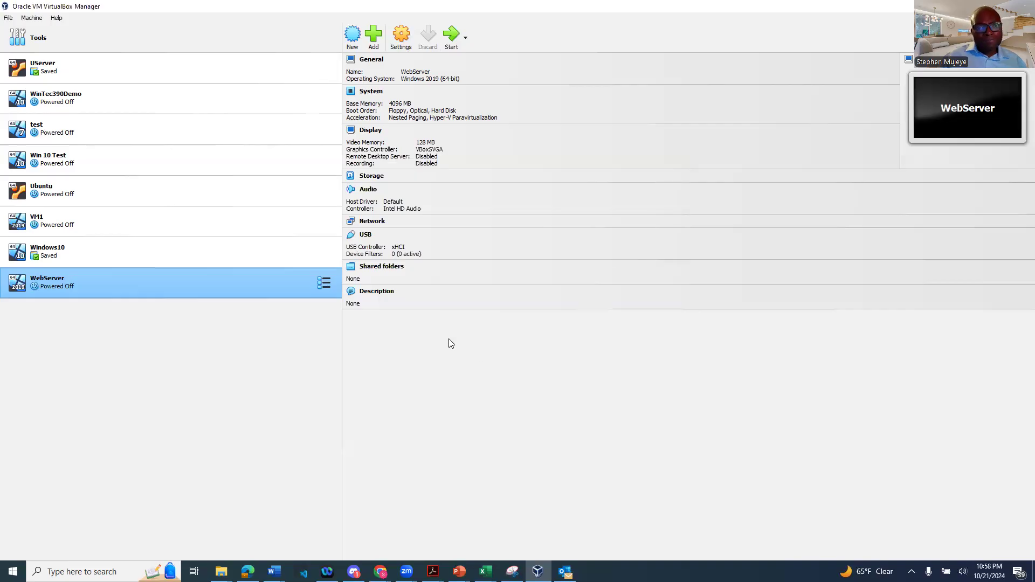
- Start the WebServer VM and dismiss the keyboard auto-capture notice while Setup loads
double_click(63, 284)
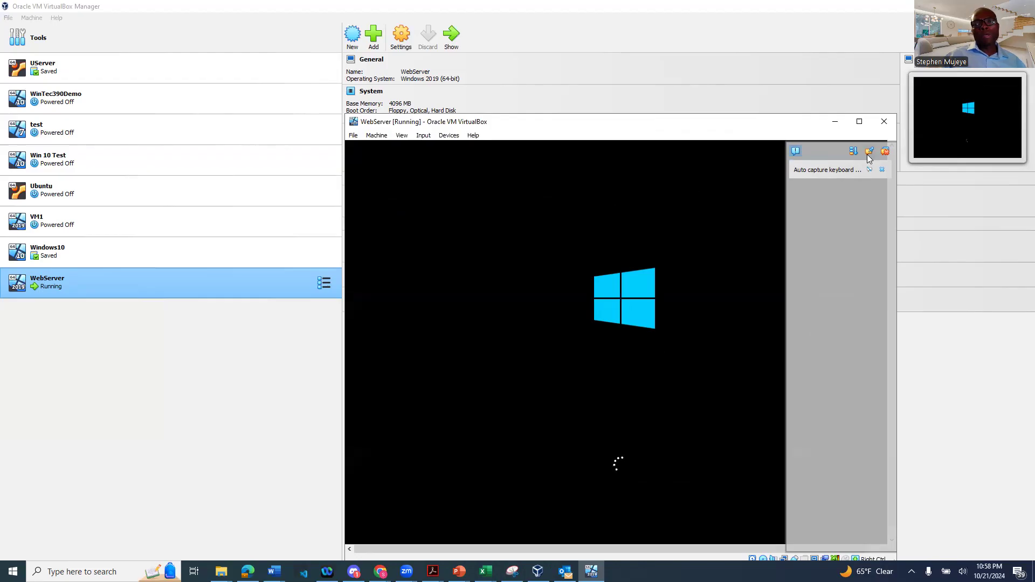
click(881, 170)
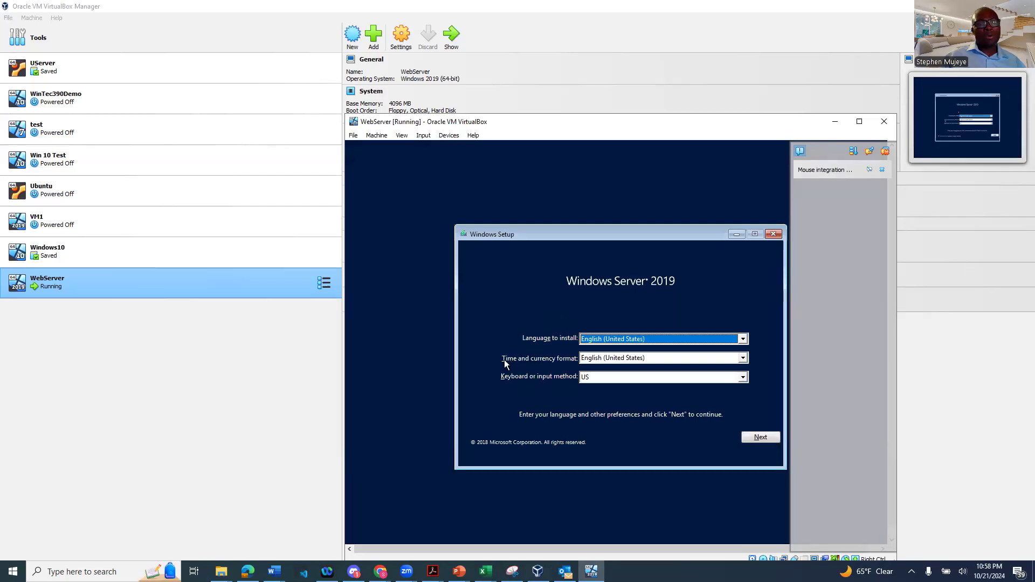
- Accept the default language and keyboard settings and choose Install now
click(758, 443)
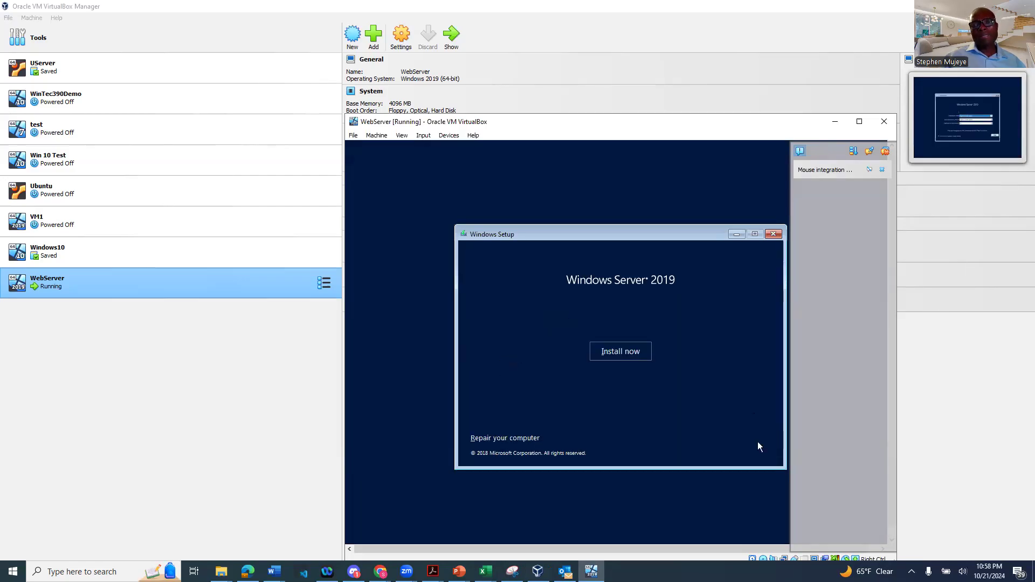
click(635, 355)
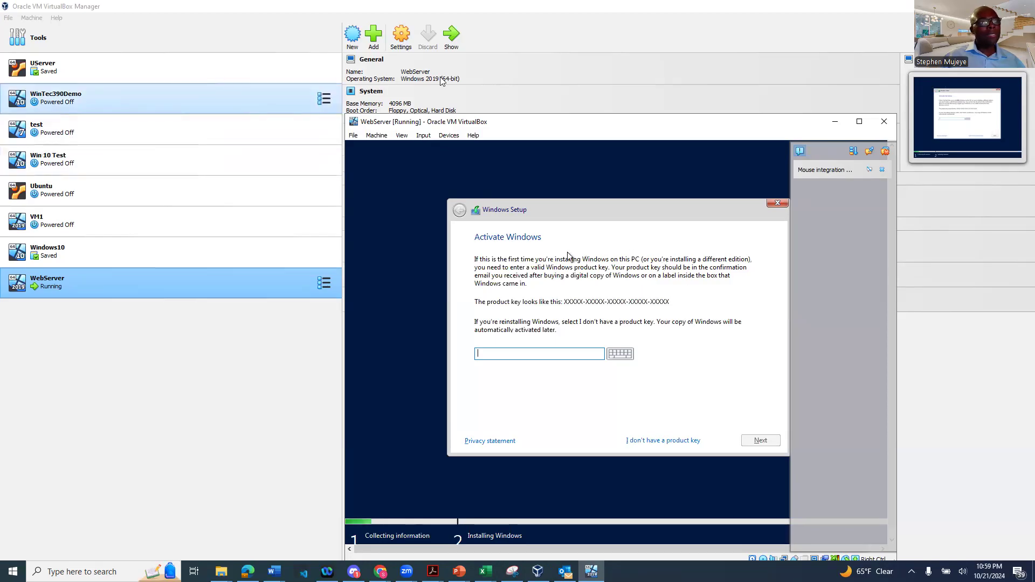
- Skip Windows activation by choosing 'I don't have a product key'
click(346, 160)
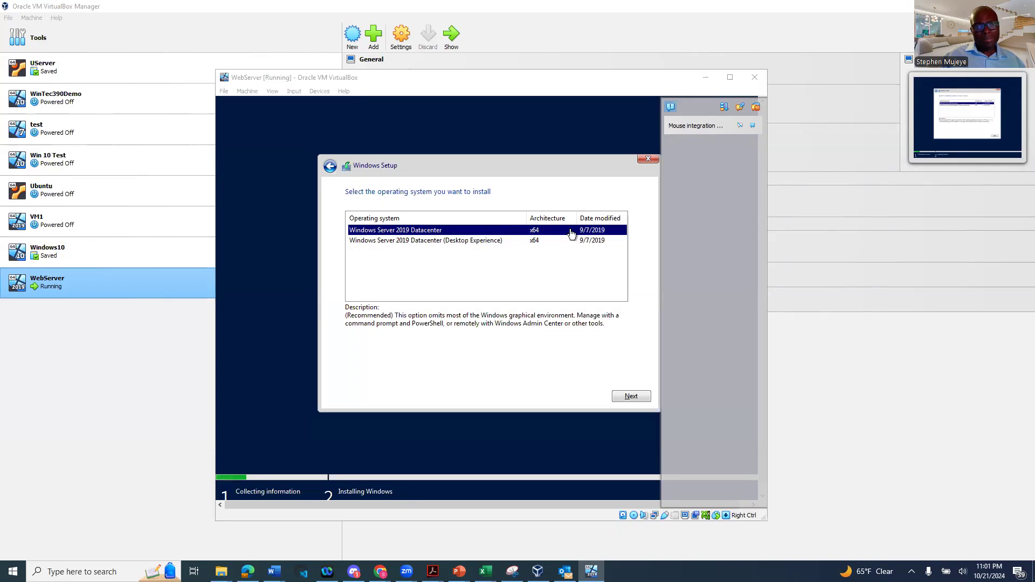
- Choose Windows Server 2019 Datacenter (Desktop Experience), accept the license terms, and pick Custom install
click(481, 246)
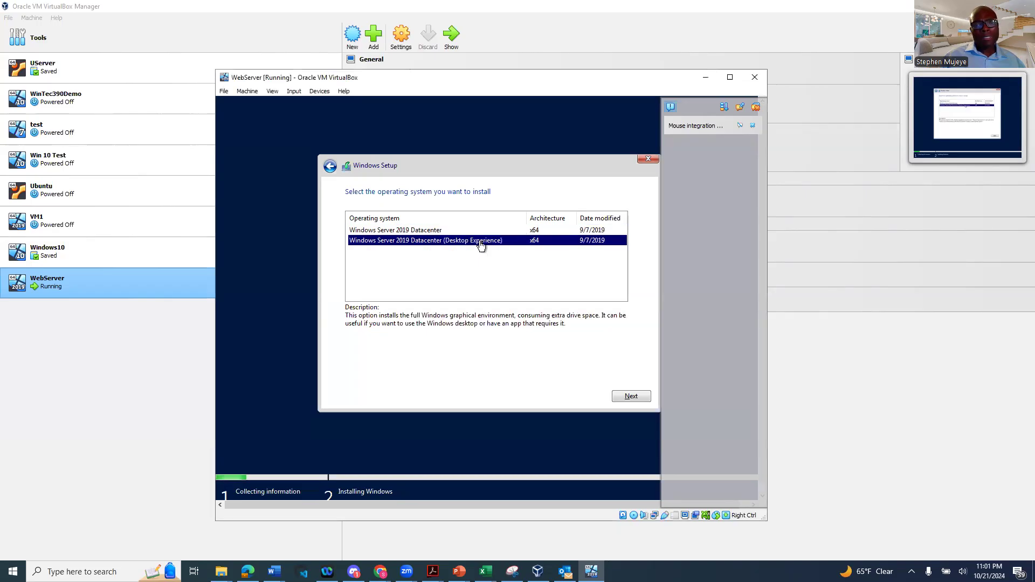
click(640, 398)
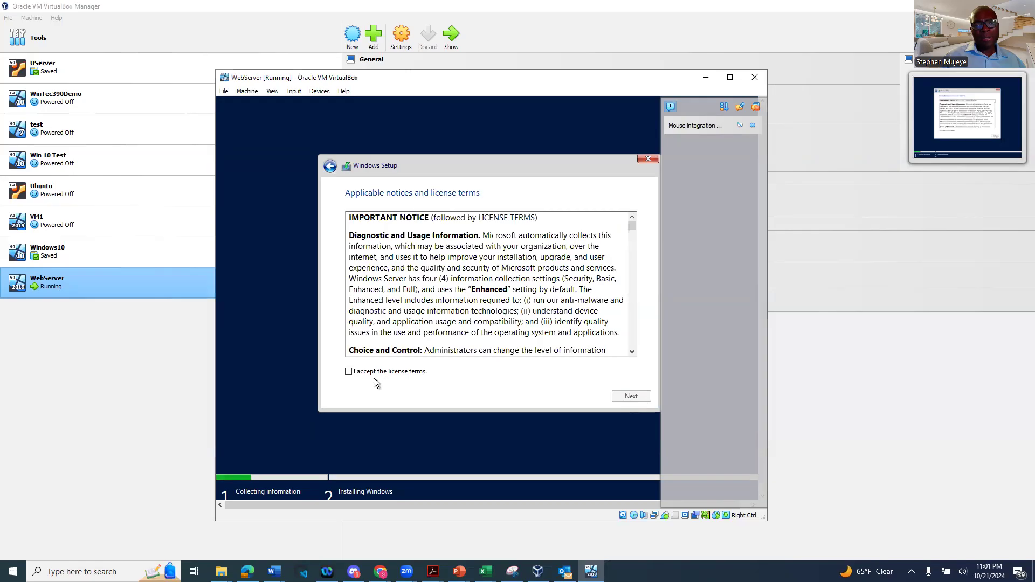
click(350, 372)
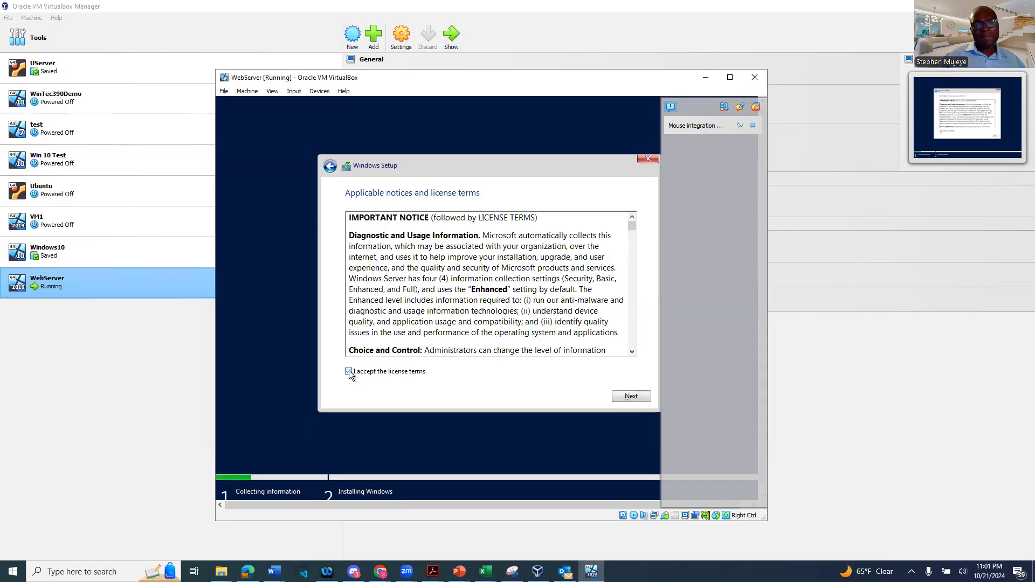
click(625, 395)
click(444, 299)
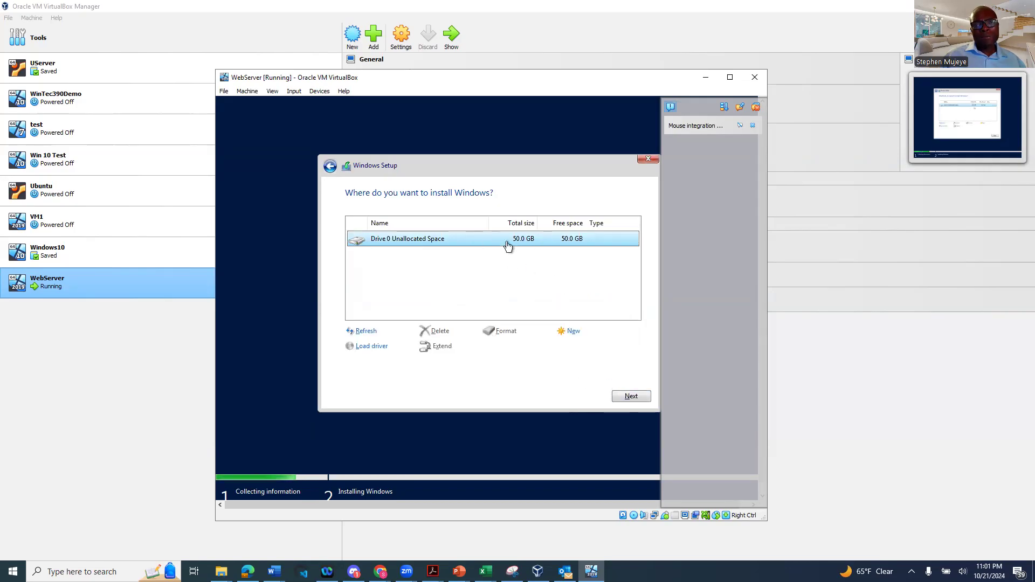
- Install Windows onto Drive 0's 50.0 GB unallocated space and wait for the Administrator password prompt
click(633, 398)
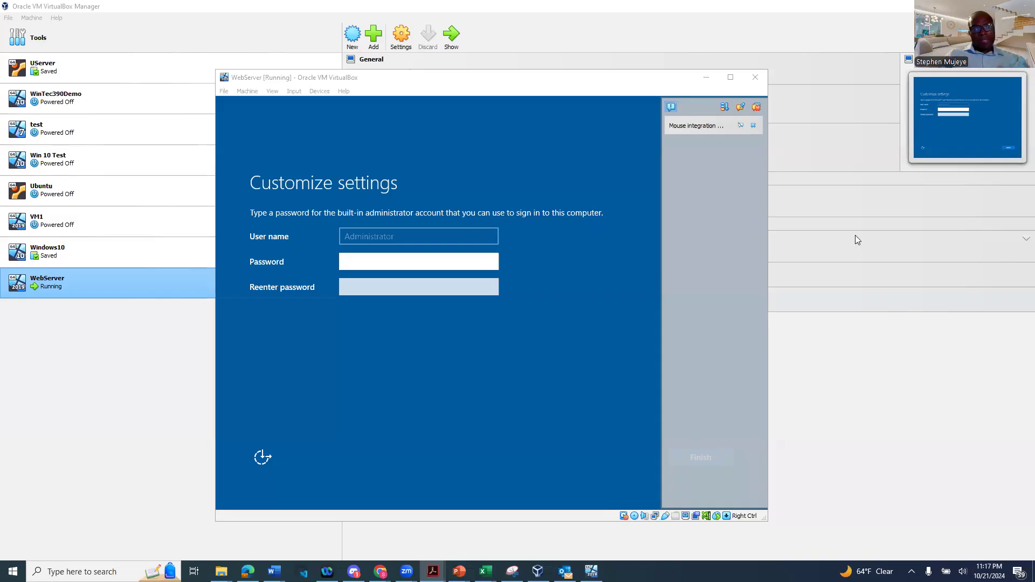
click(376, 263)
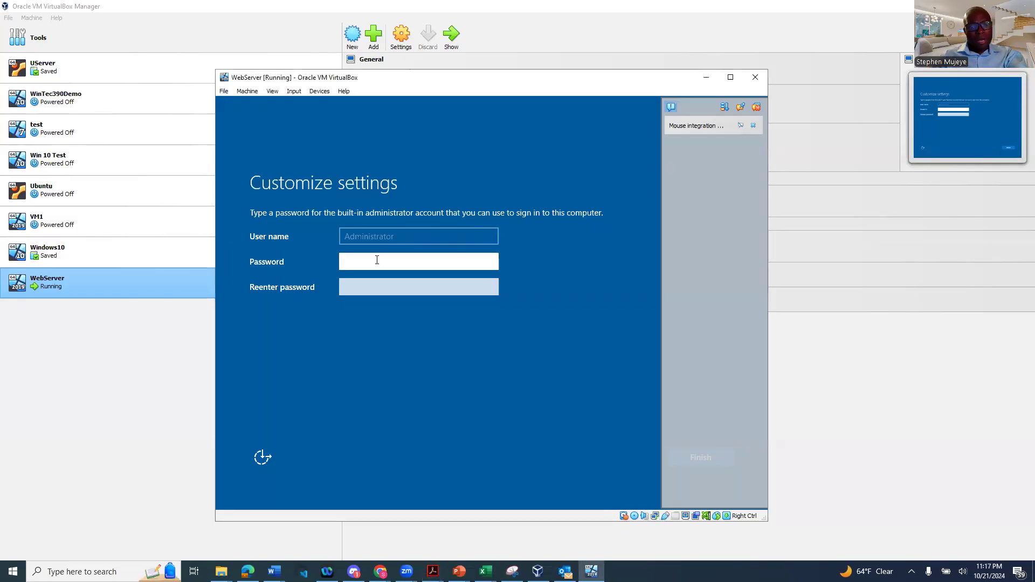
- Enter and confirm the built-in Administrator password to finish Customize settings
text(******)
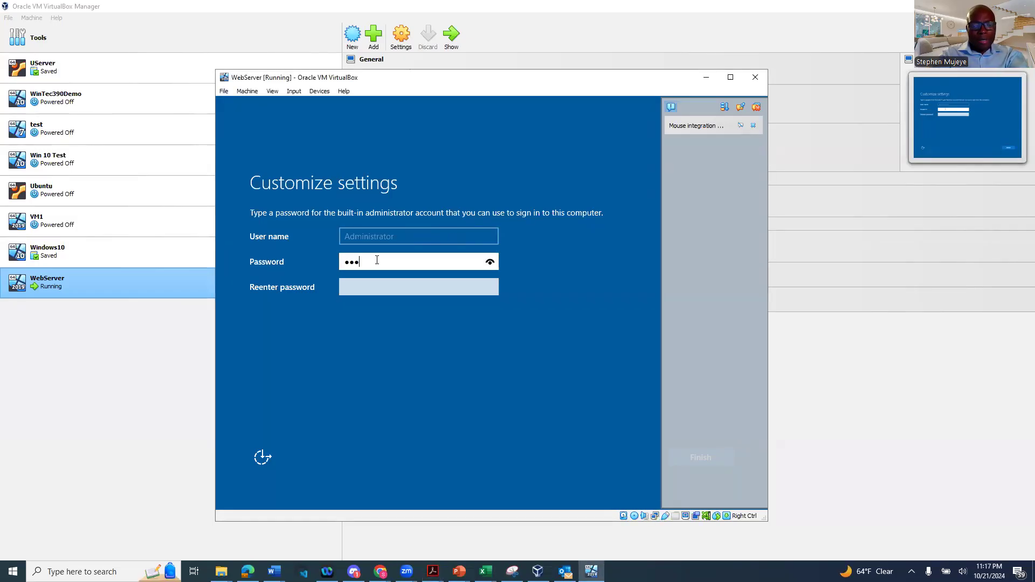
text(******)
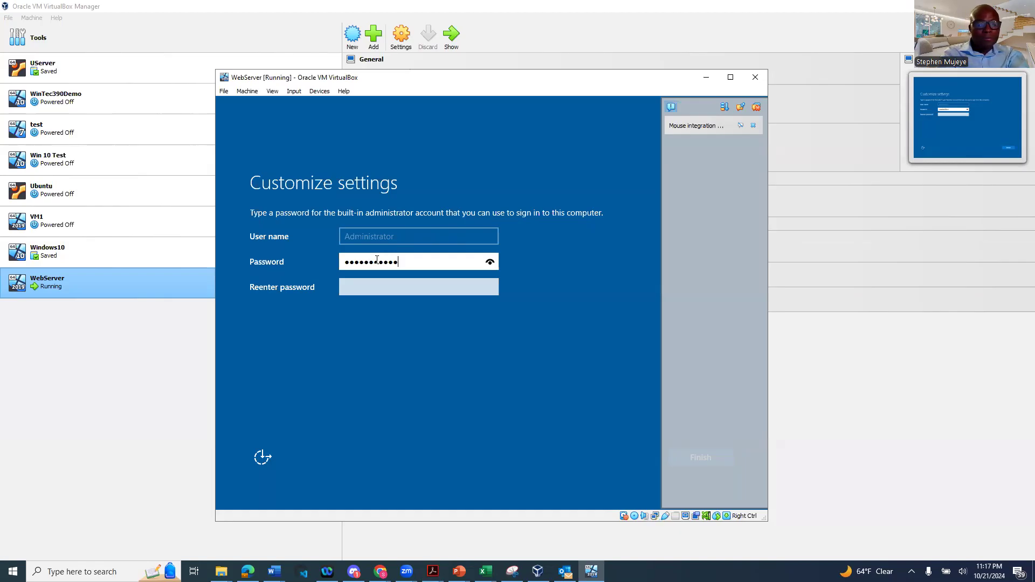
click(374, 294)
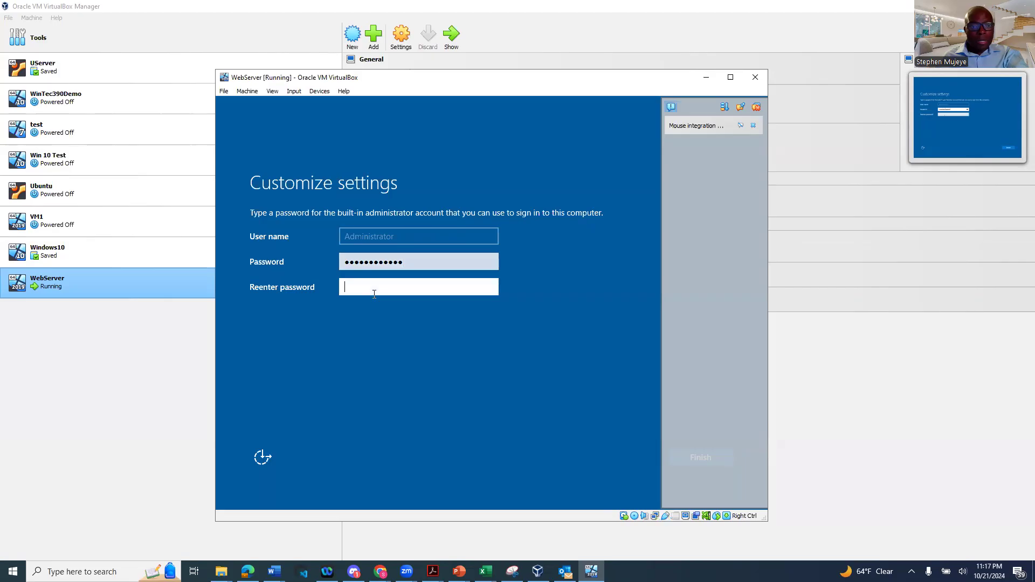
text(*******)
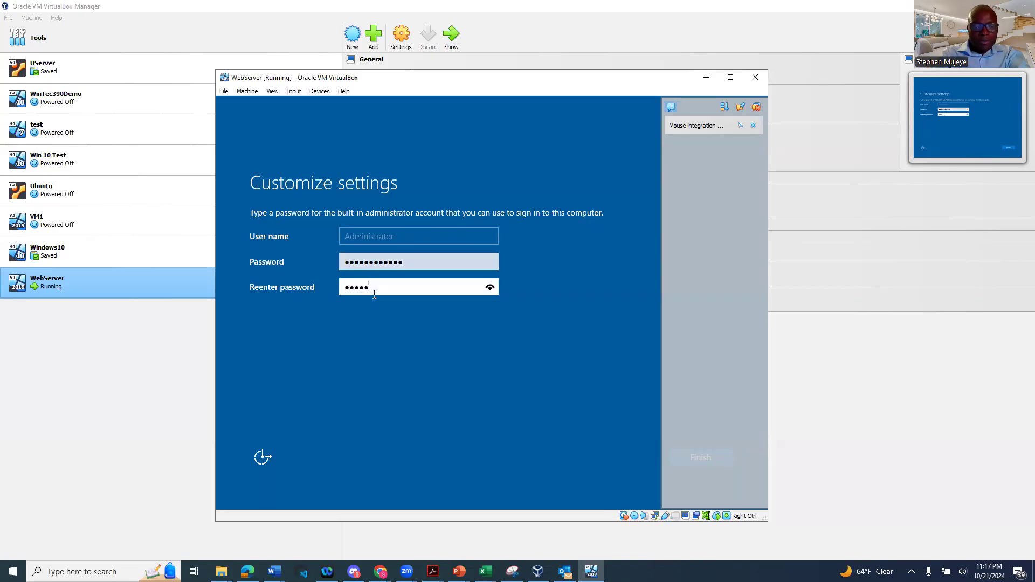
text(*****)
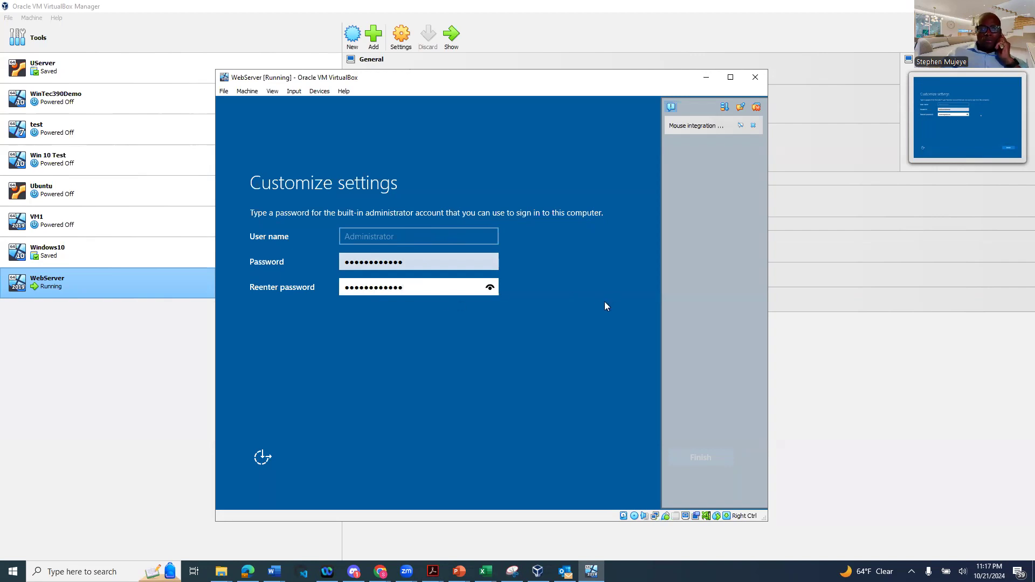
key(Return)
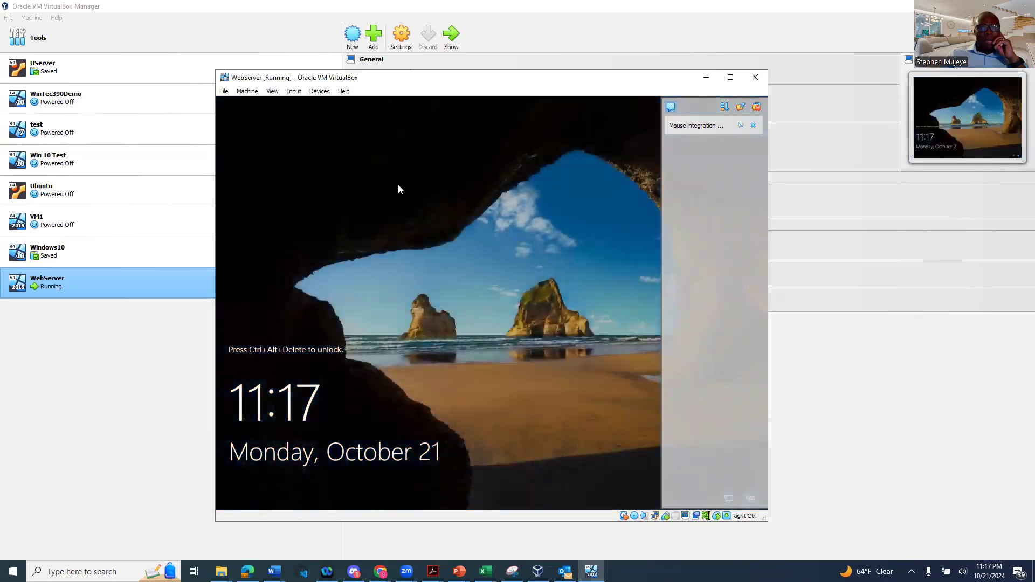
- Send Ctrl-Alt-Del to the WebServer VM and sign in with the Administrator password
click(290, 93)
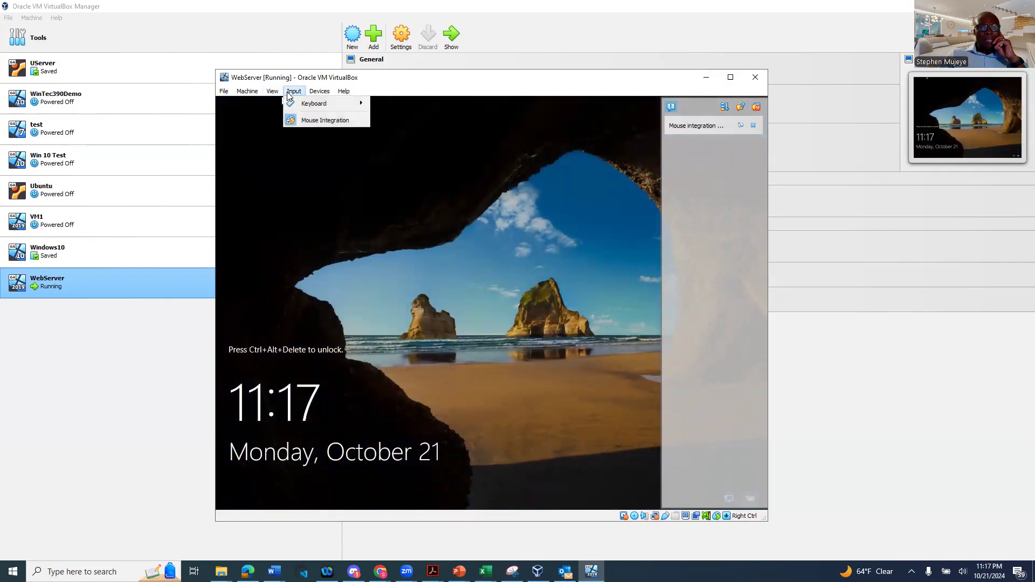
mouse_move(313, 103)
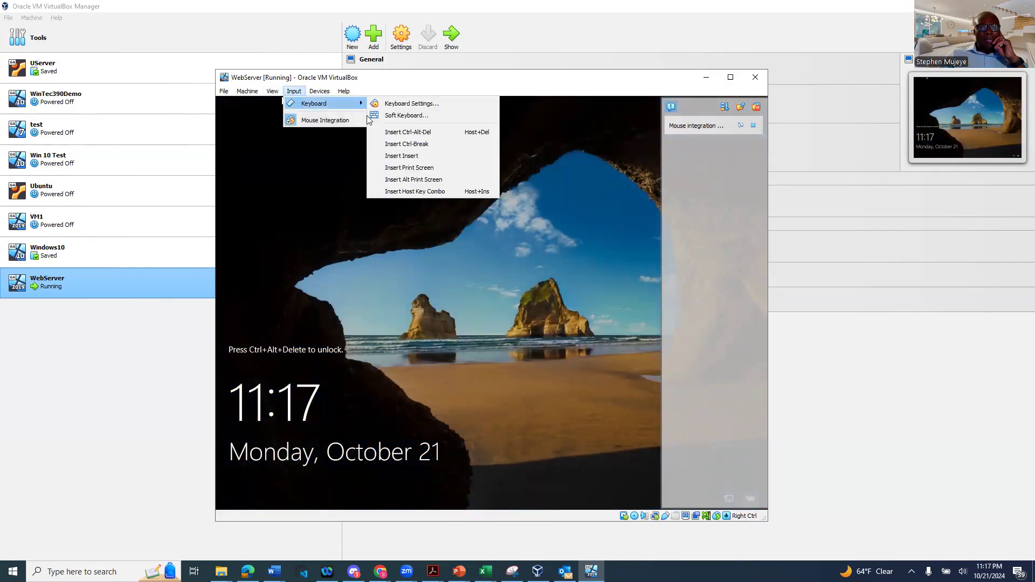
click(399, 133)
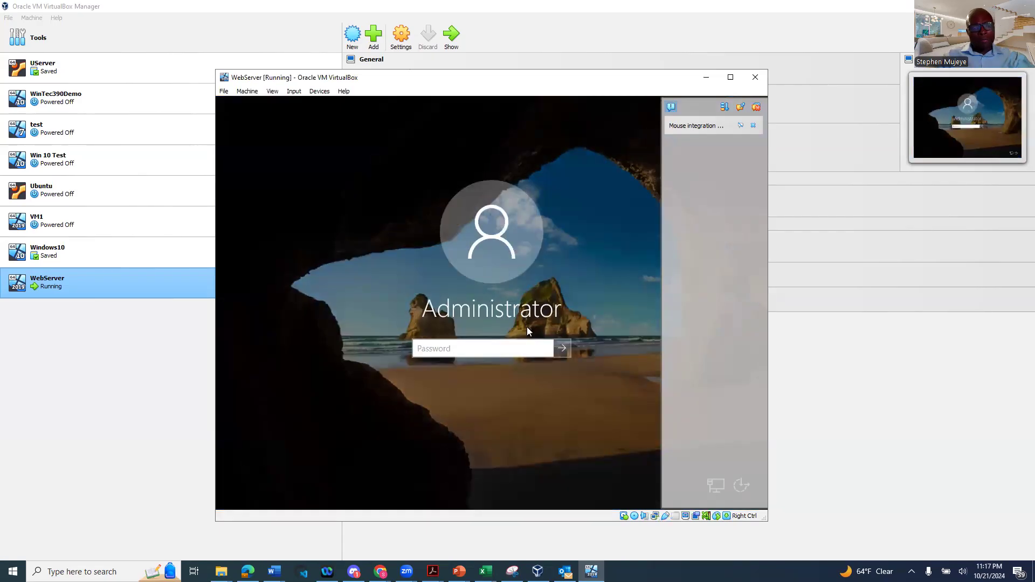
text(••••••••••••)
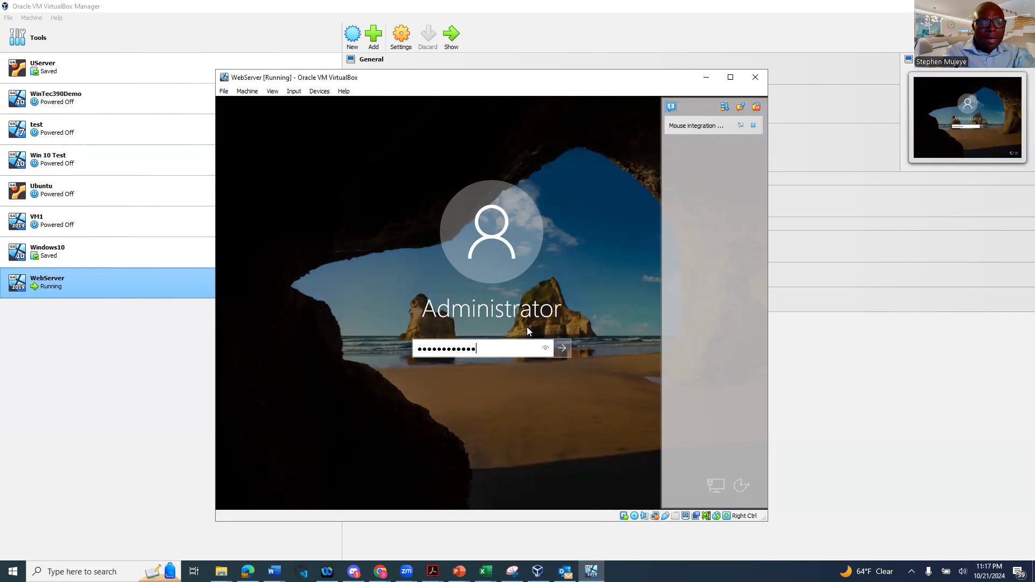
key(Return)
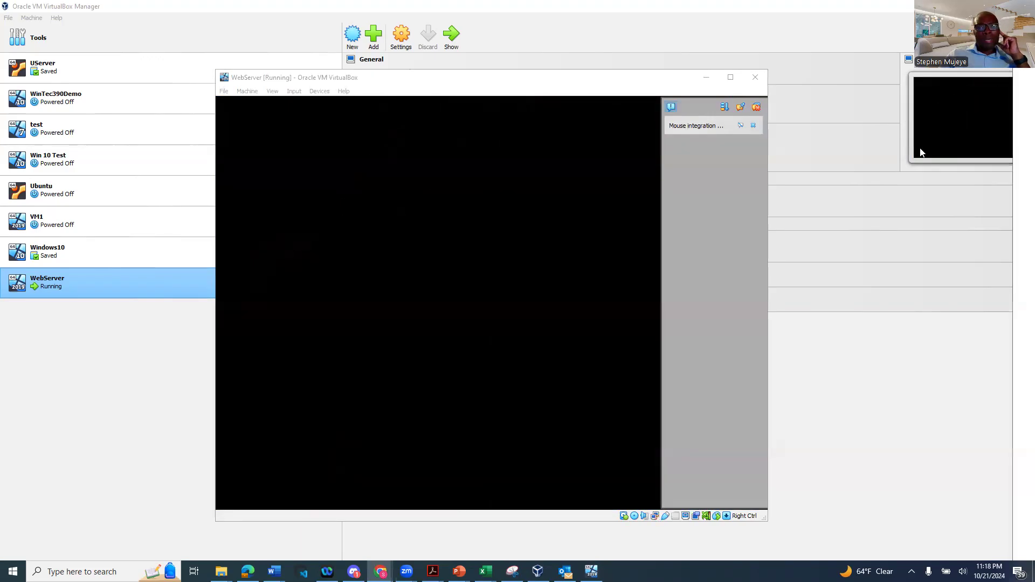
drag(922, 153, 184, 5)
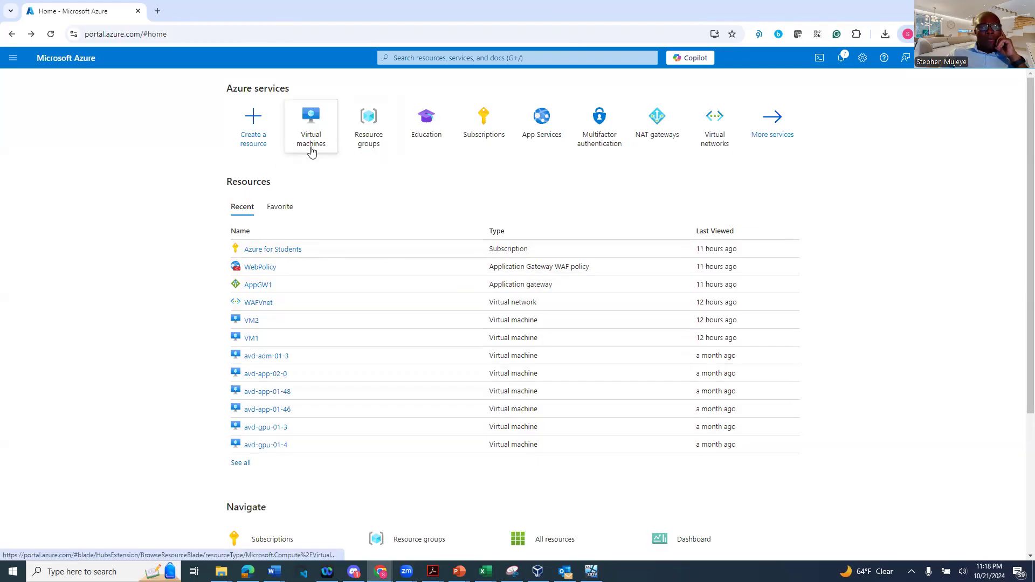
- Go to the Azure portal's Create a resource page, dismissing the virtual machine options
mouse_move(310, 143)
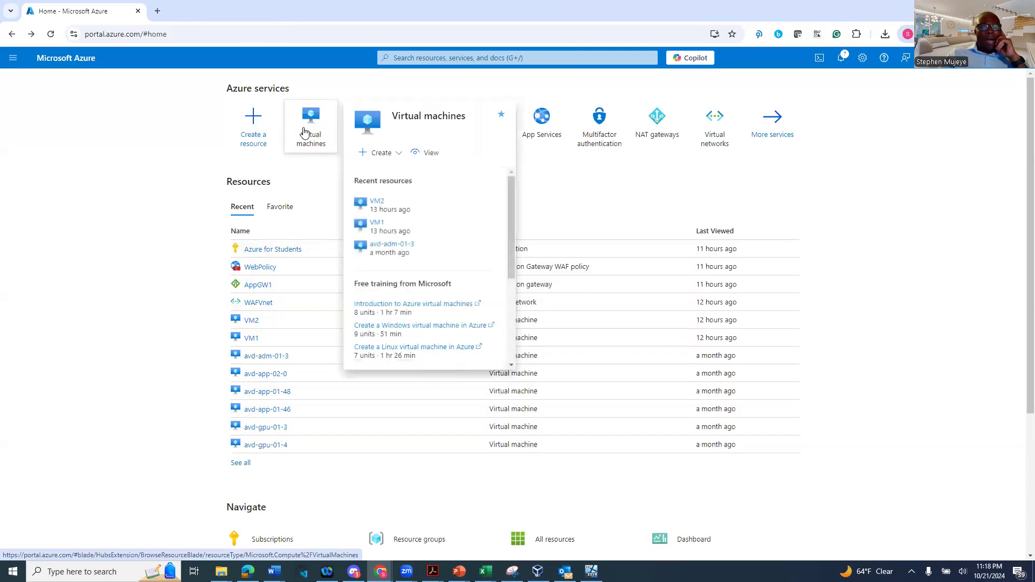
click(371, 155)
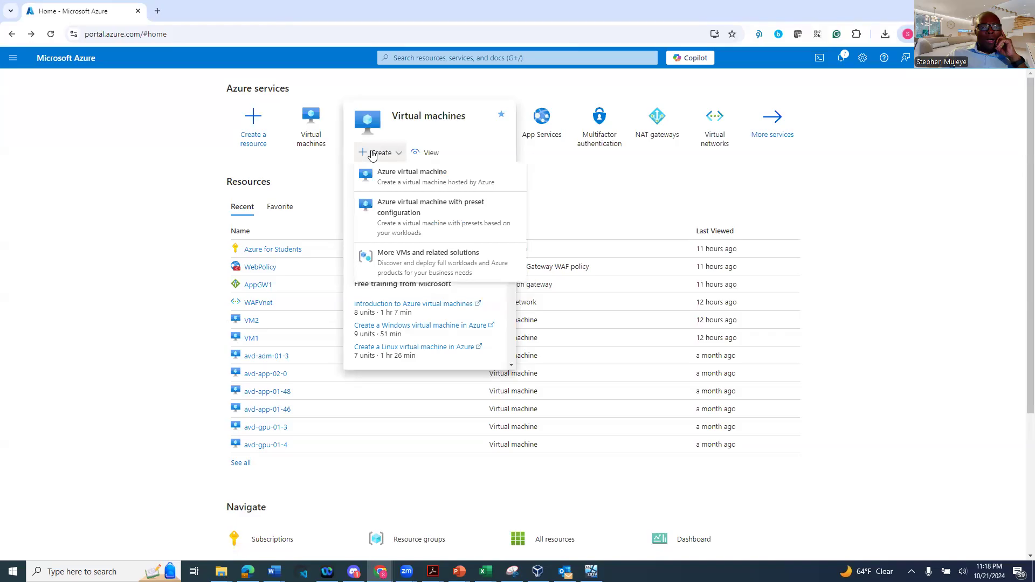
click(178, 142)
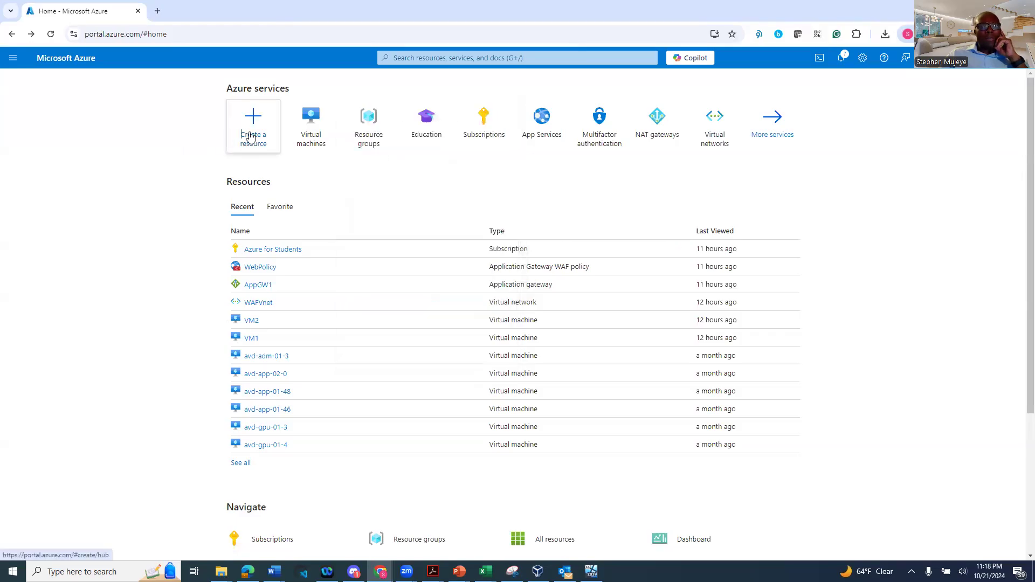
click(251, 138)
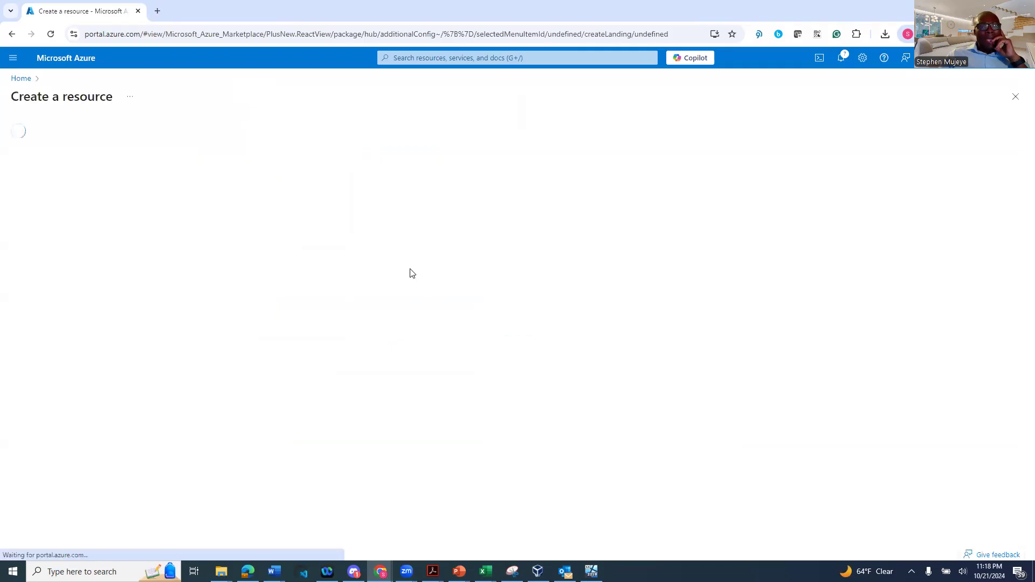
- Search the Marketplace for 'virtual' and choose the 'virtual network' suggestion
click(208, 133)
text(virut)
text(a)
key(BackSpace)
key(BackSpace)
key(BackSpace)
text(tuan)
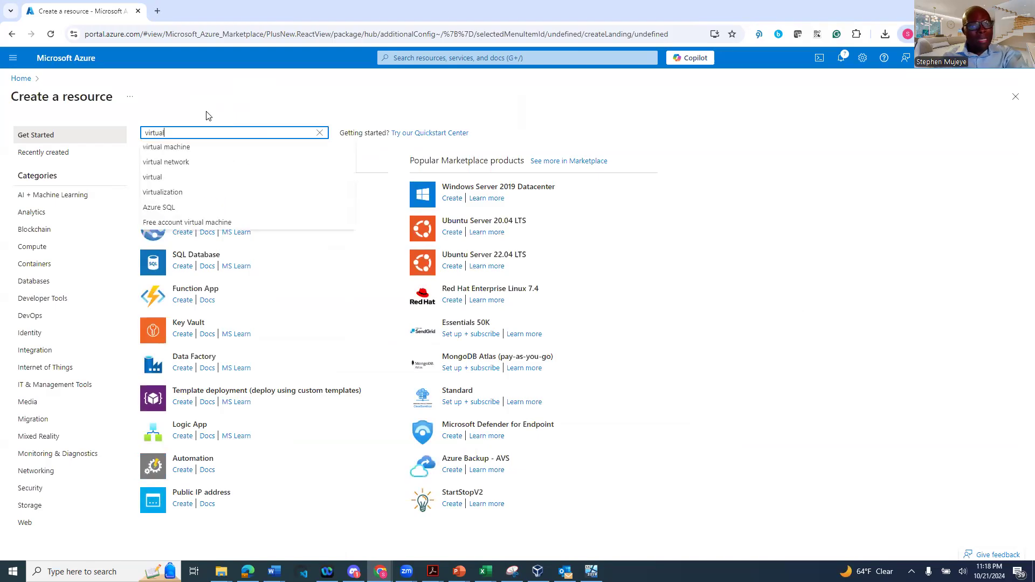
click(172, 163)
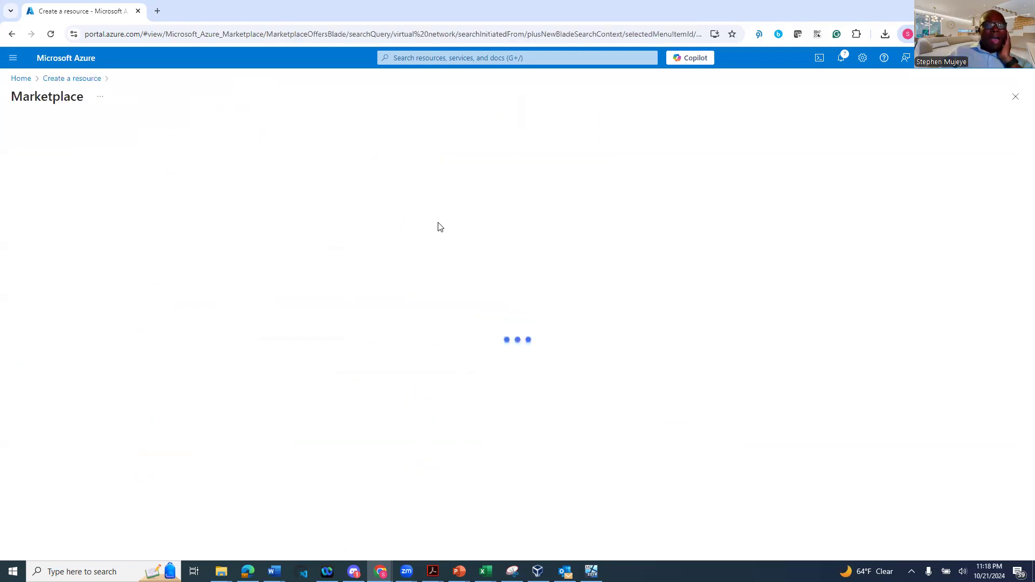
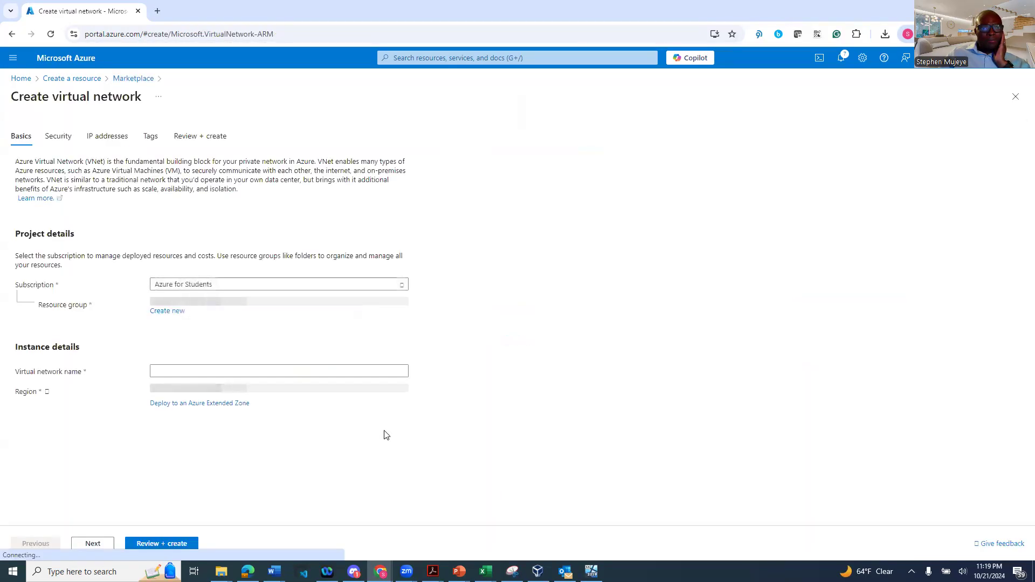
- Create a new resource group named CloudComputingRG for the virtual network
click(169, 316)
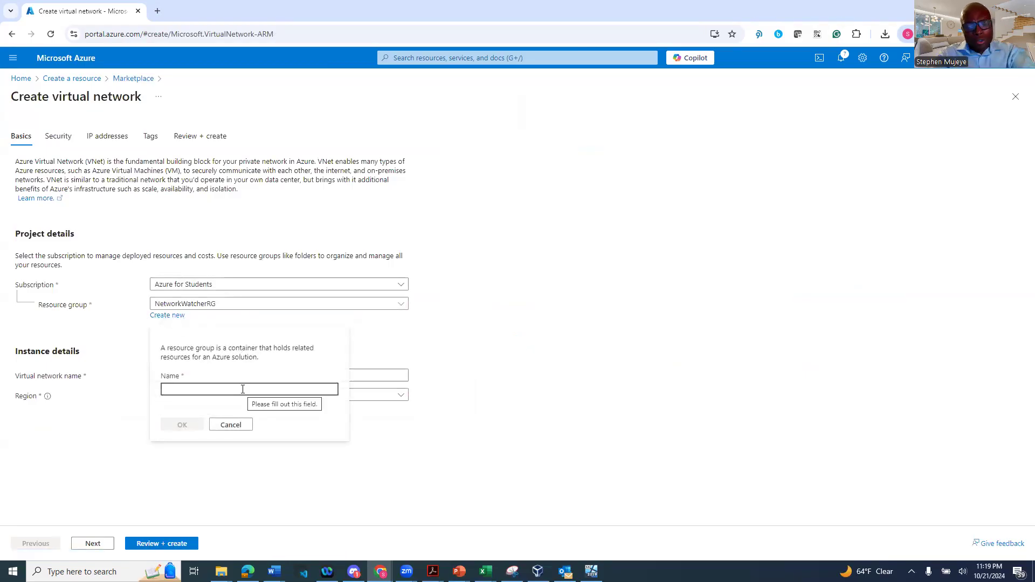
text(Cl)
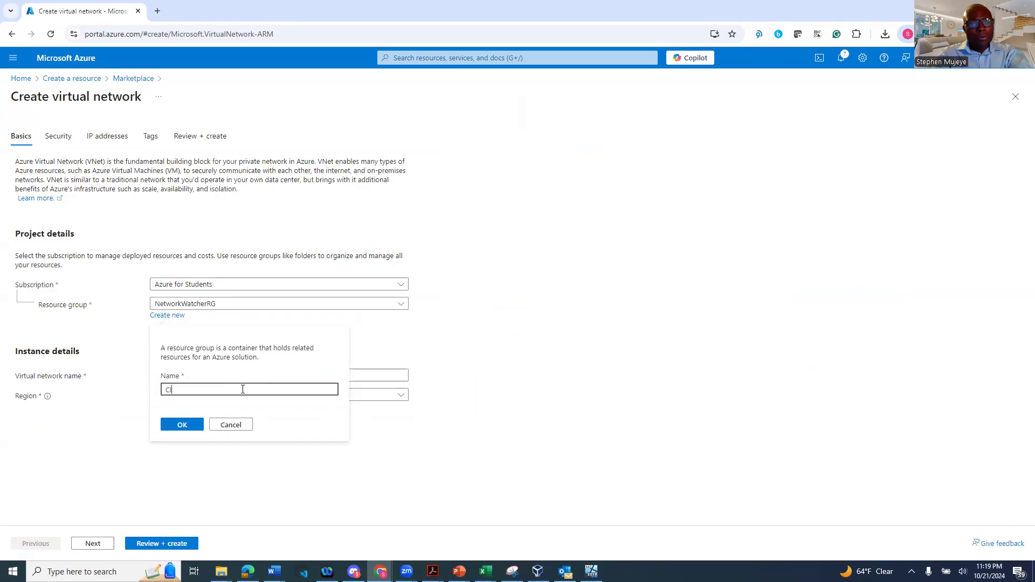
text(oudComputingRG)
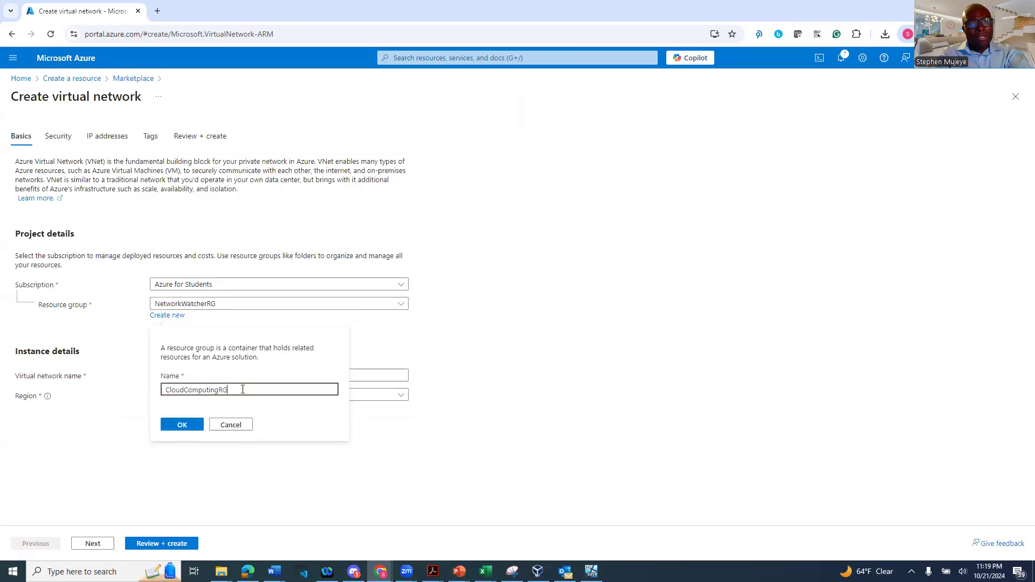
click(182, 426)
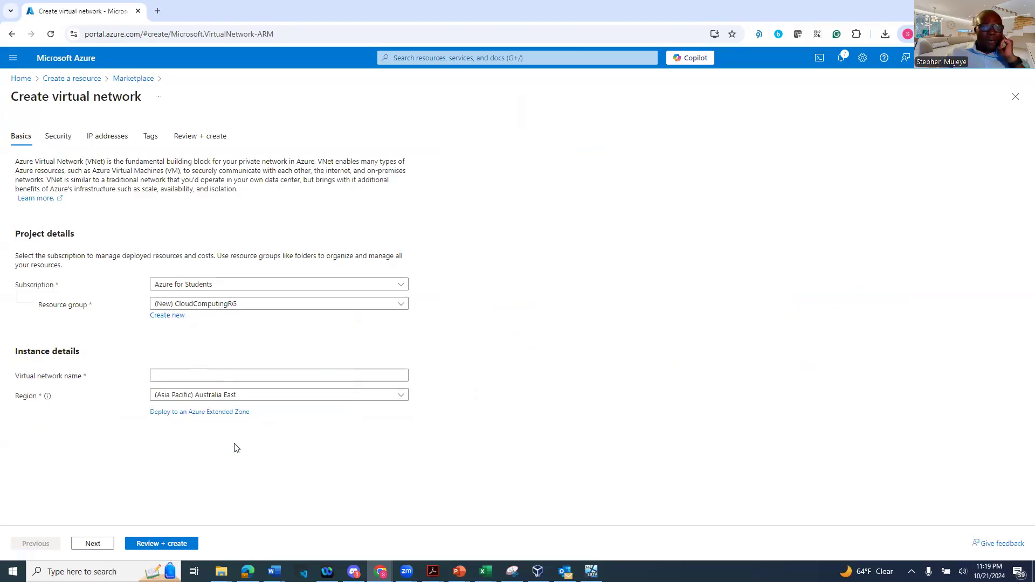
- Enter CloudVnet as the virtual network name
click(167, 376)
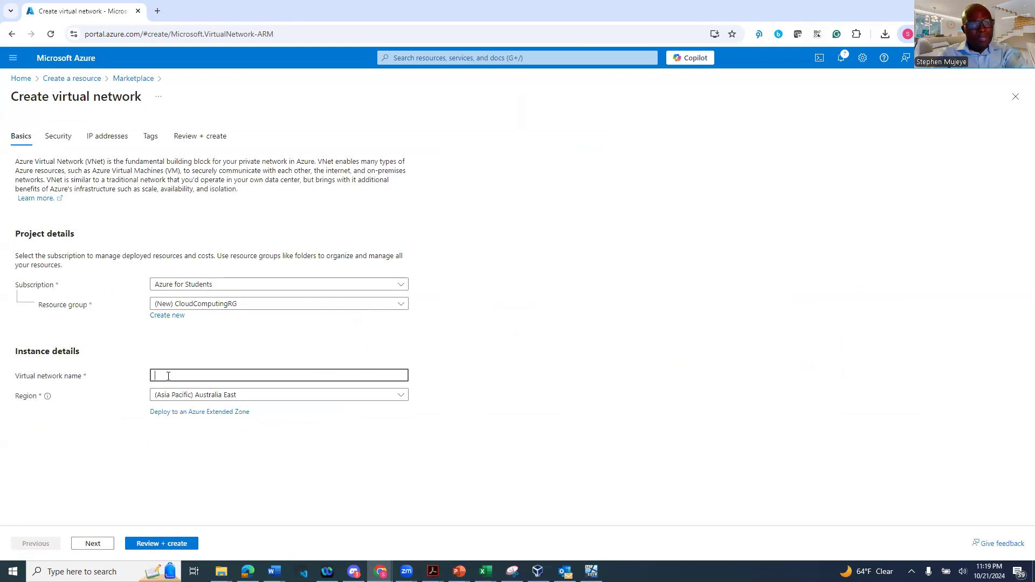
text(c)
key(BackSpace)
text(CloudVnet)
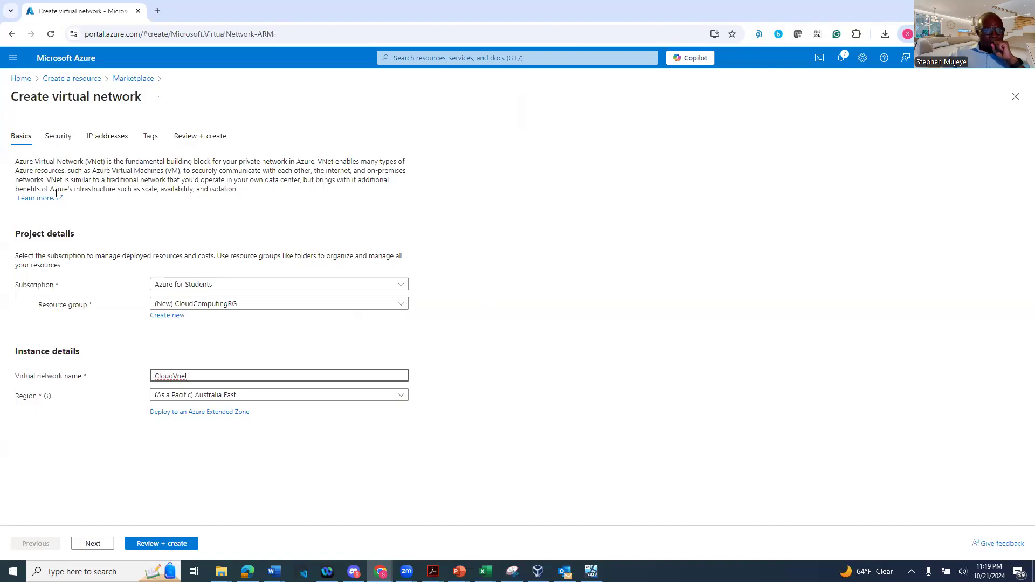
- Review the Security tab, leaving encryption, Bastion, Firewall and DDoS protection unchecked
click(53, 138)
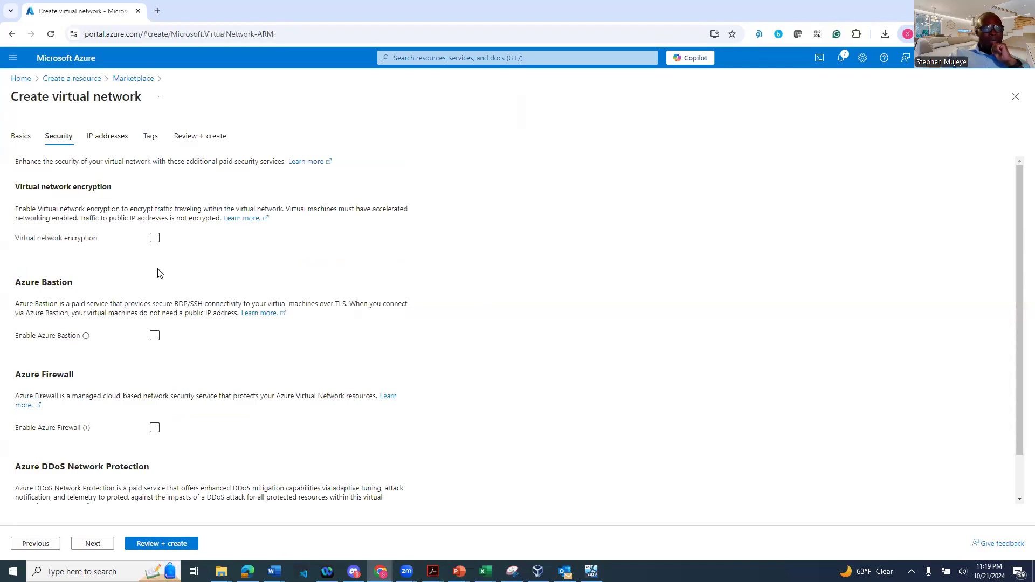
scroll(284, 283, down, 2)
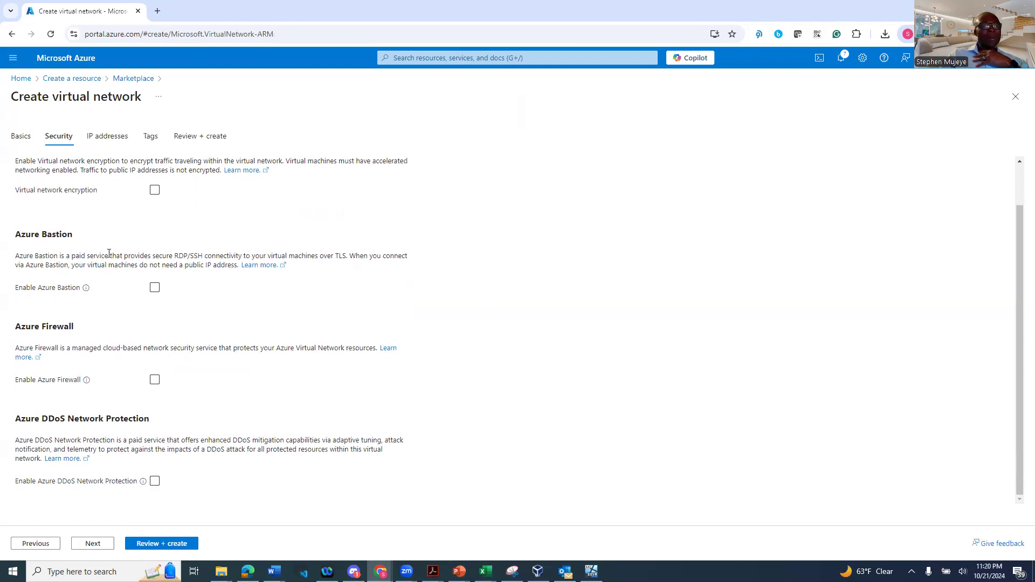
- Replace the 10.0.0.0 address space with 192.168.0.0/16 and edit the default subnet
click(102, 137)
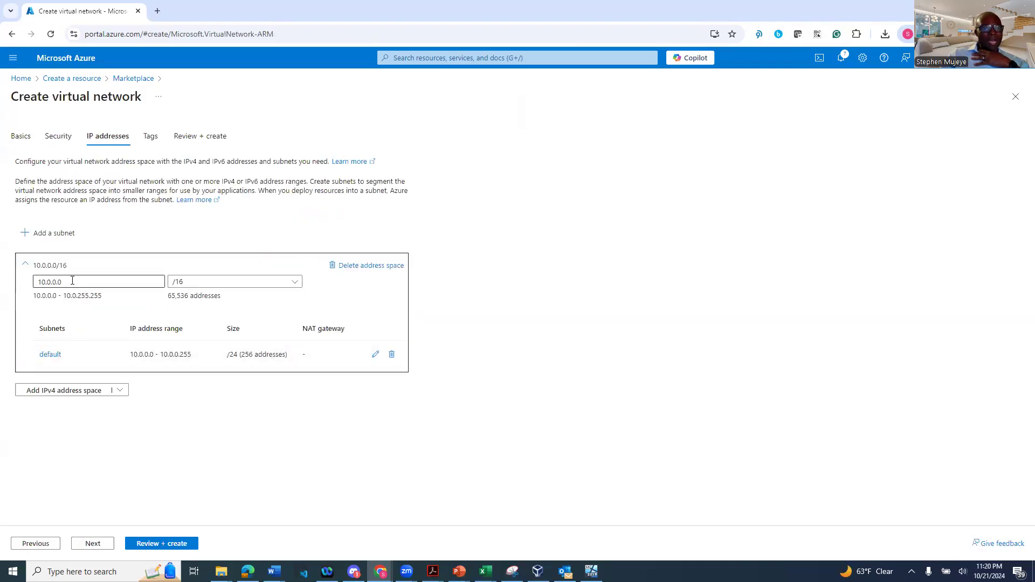
drag(66, 281, 27, 286)
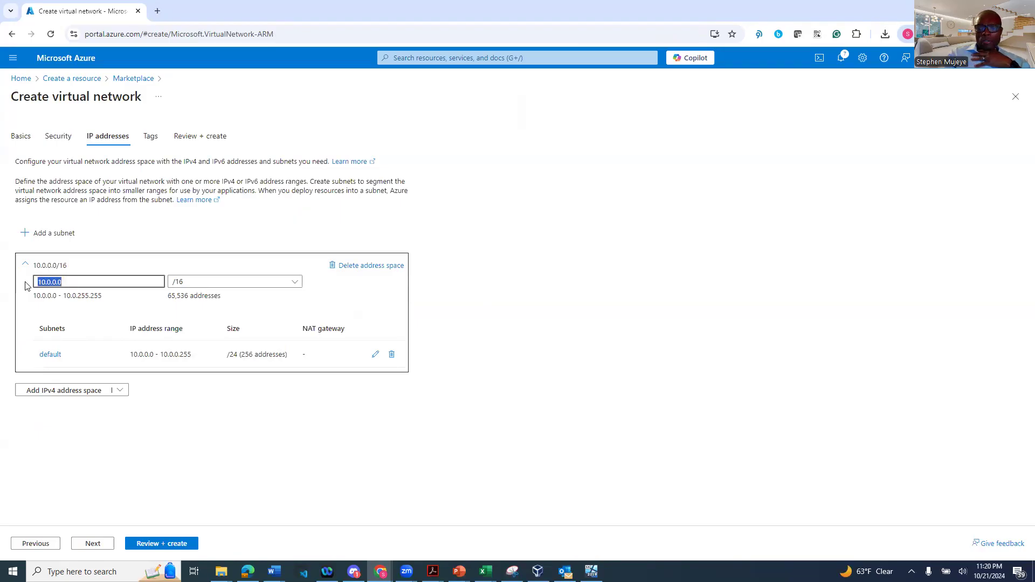
text(192.168)
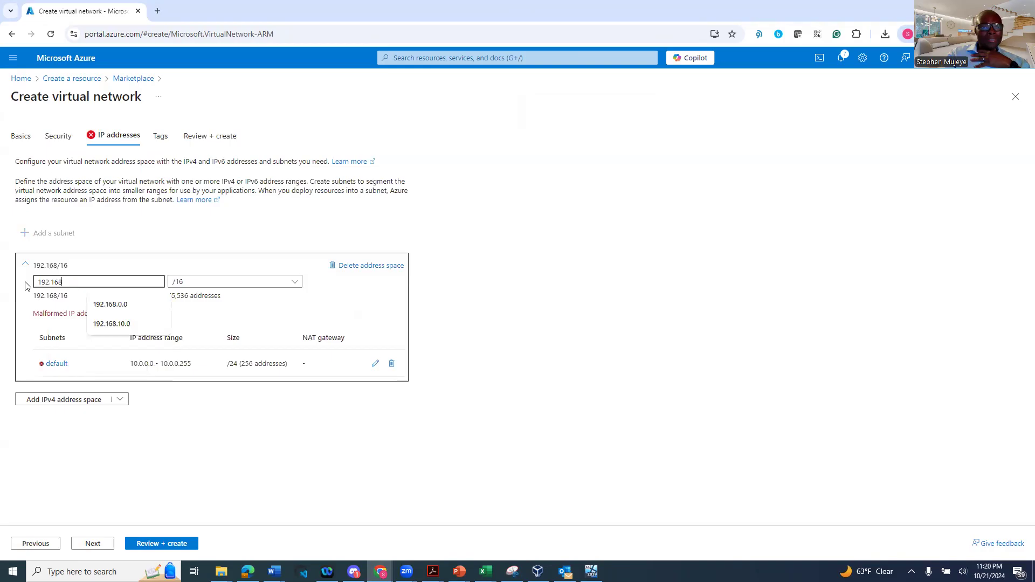
text(.0.0)
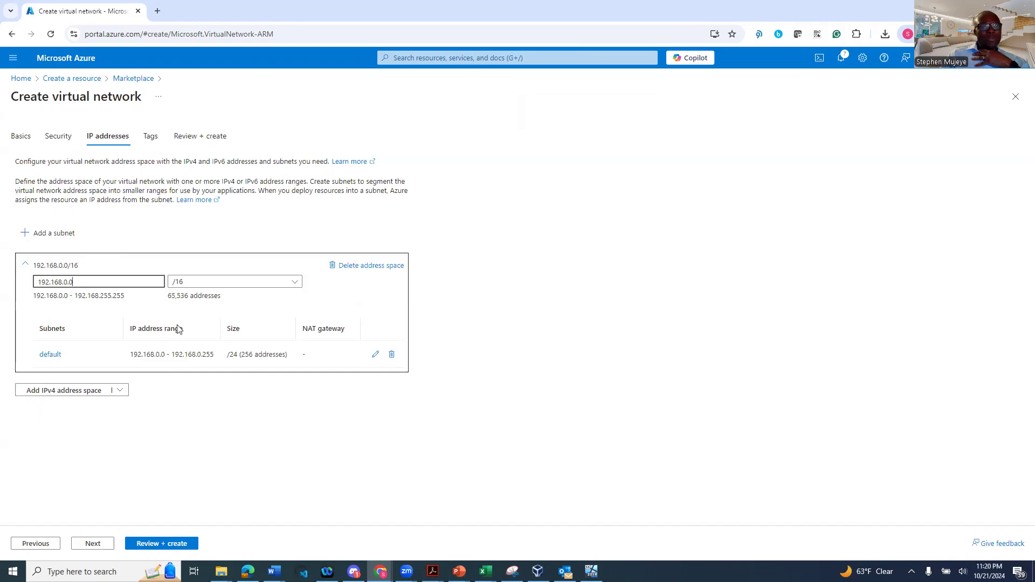
click(374, 356)
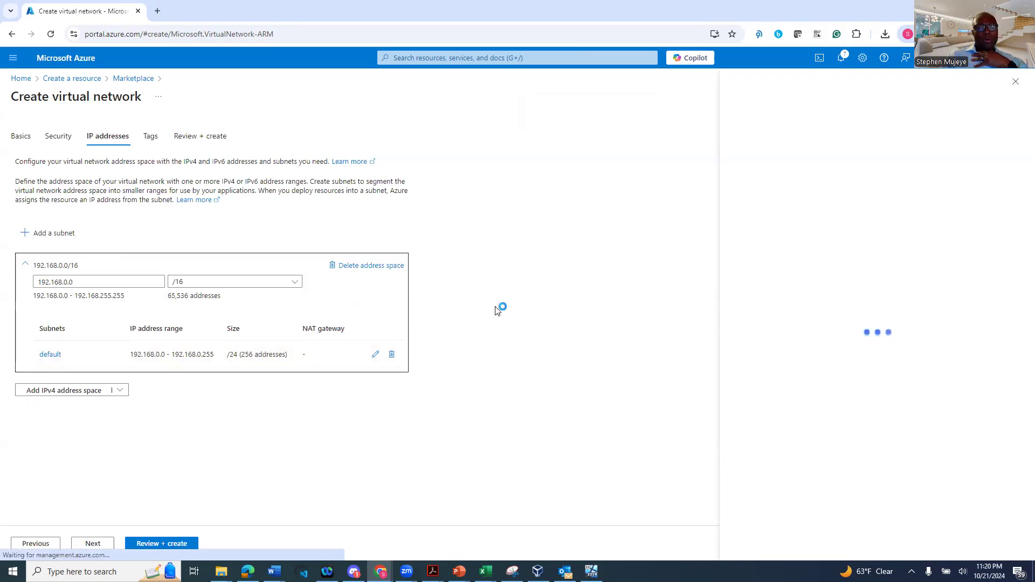
- Rename the default subnet to ProductionSubnet
click(761, 164)
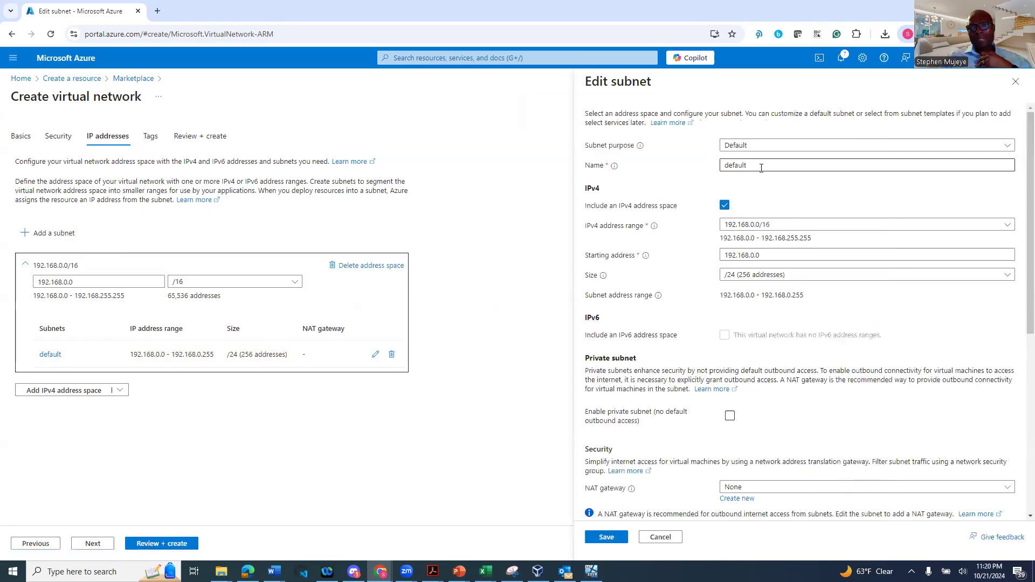
drag(758, 165, 720, 163)
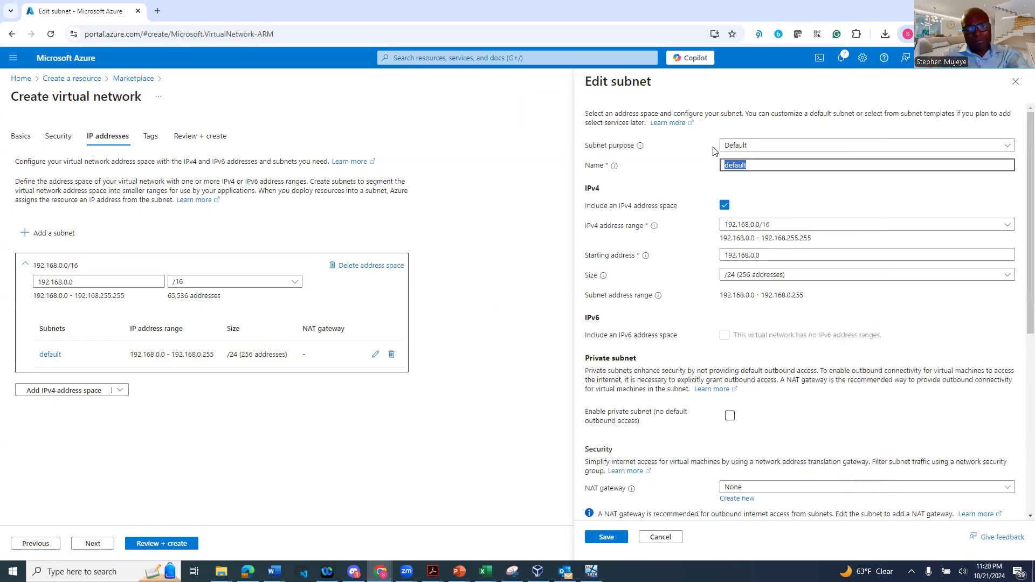
text(Prodcu)
key(BackSpace)
key(BackSpace)
text(uctionSubn)
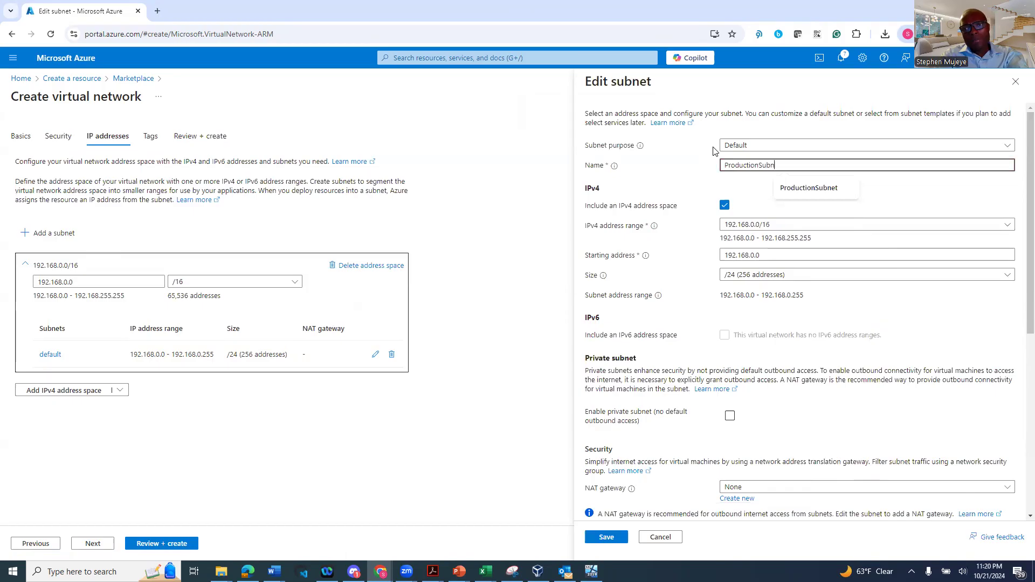
key(BackSpace)
text(ub)
key(BackSpace)
key(BackSpace)
text(net)
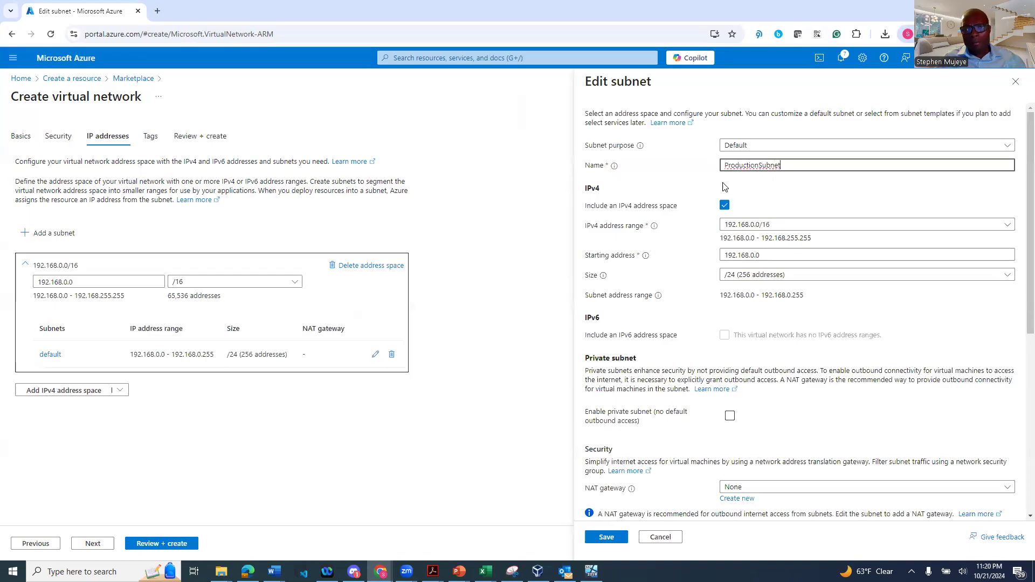
- Set the subnet's starting address to 192.168.1.0 and save it
click(784, 254)
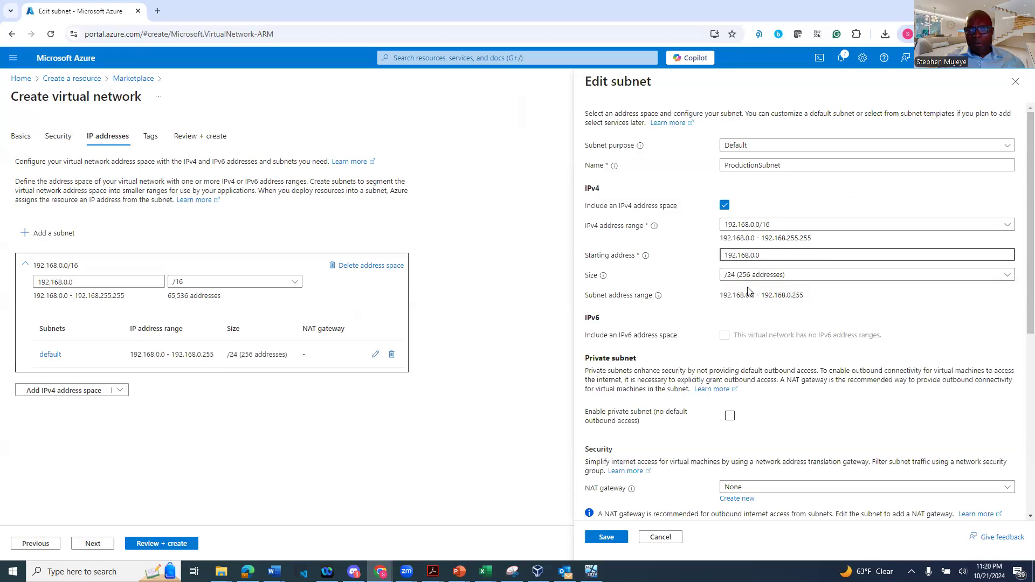
click(754, 256)
key(BackSpace)
text(1)
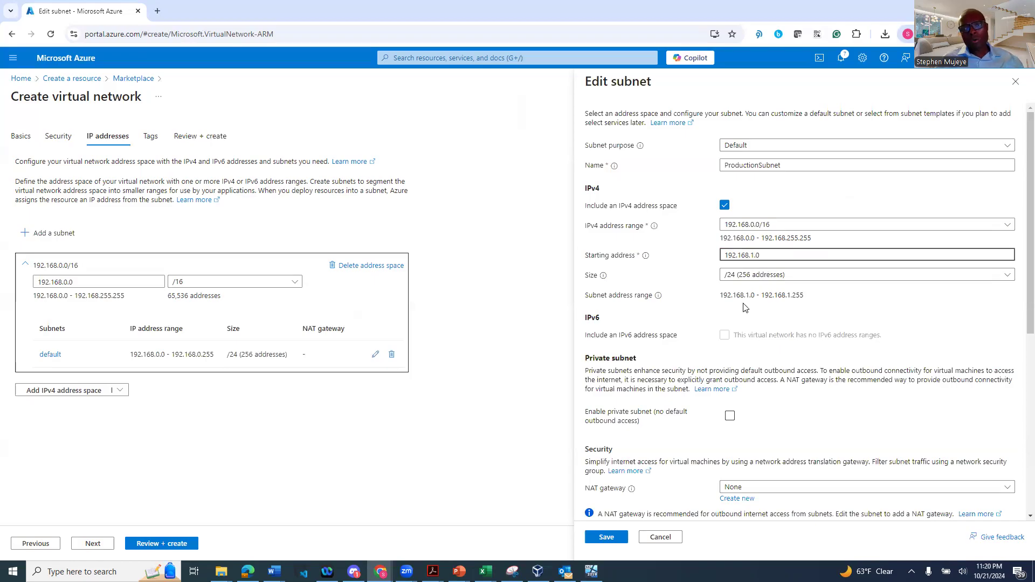
click(605, 537)
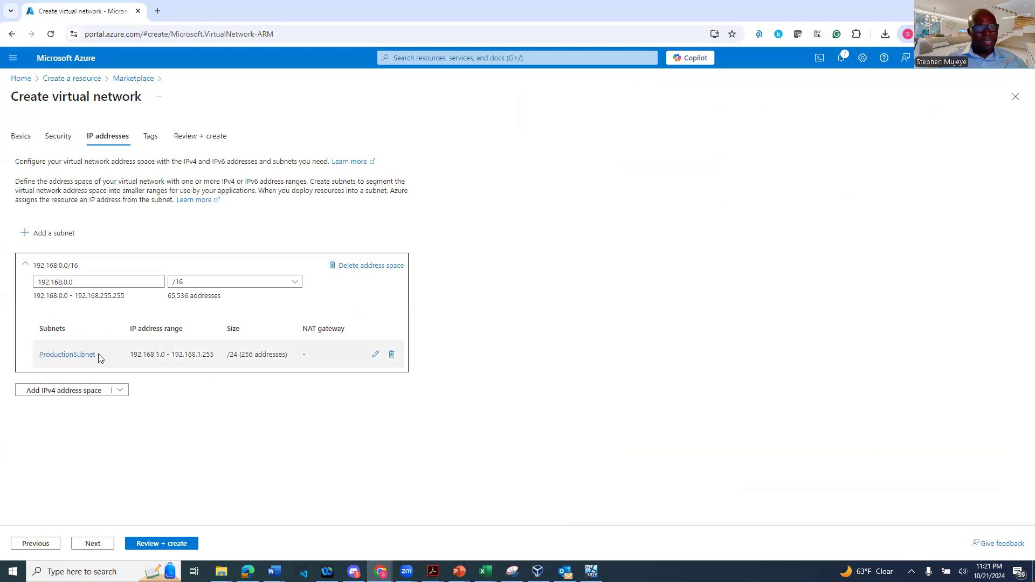
- Validate and create CloudVnet, noting its Australia East region on the deployment page
click(169, 544)
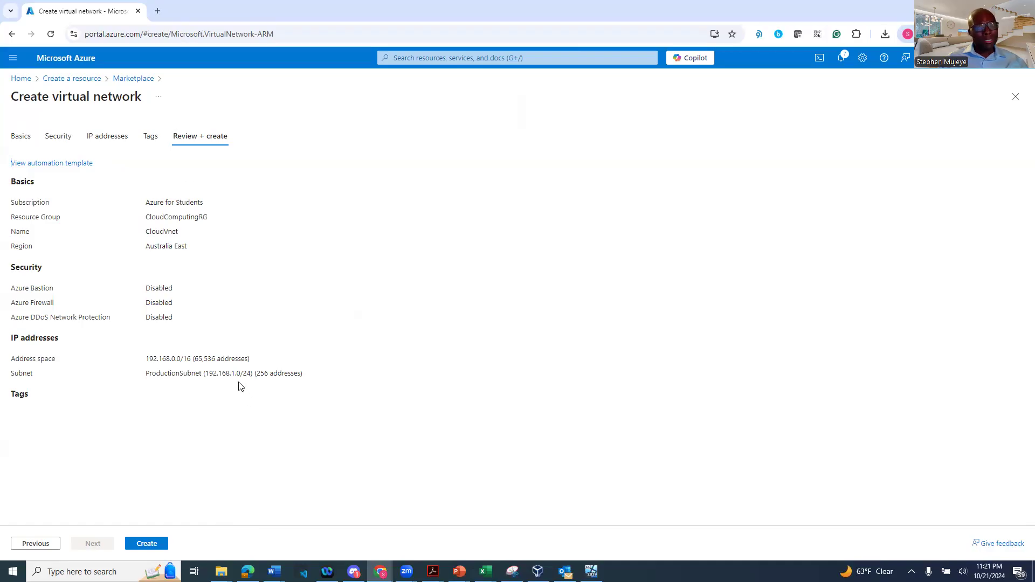
click(154, 545)
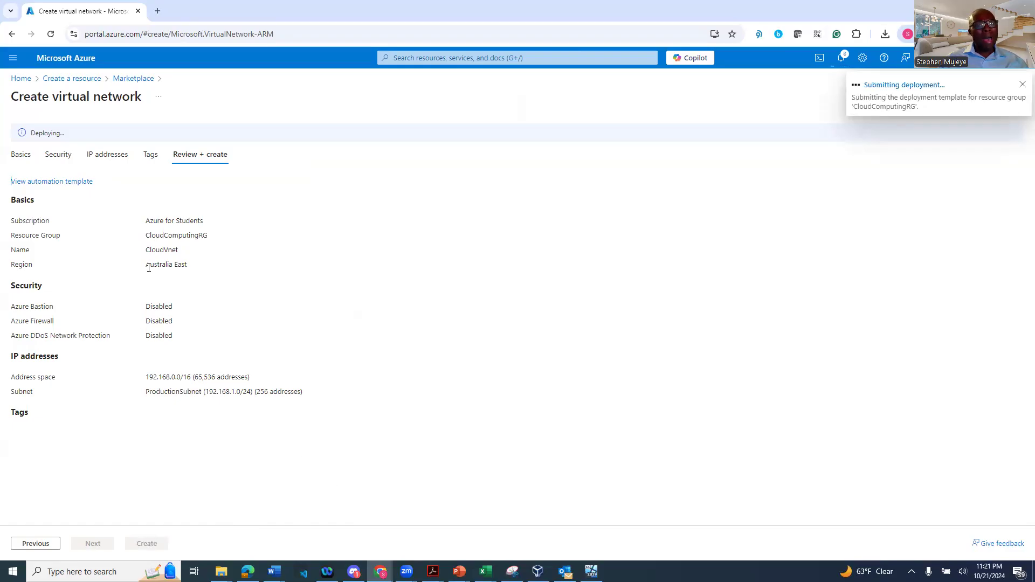
drag(149, 264, 195, 265)
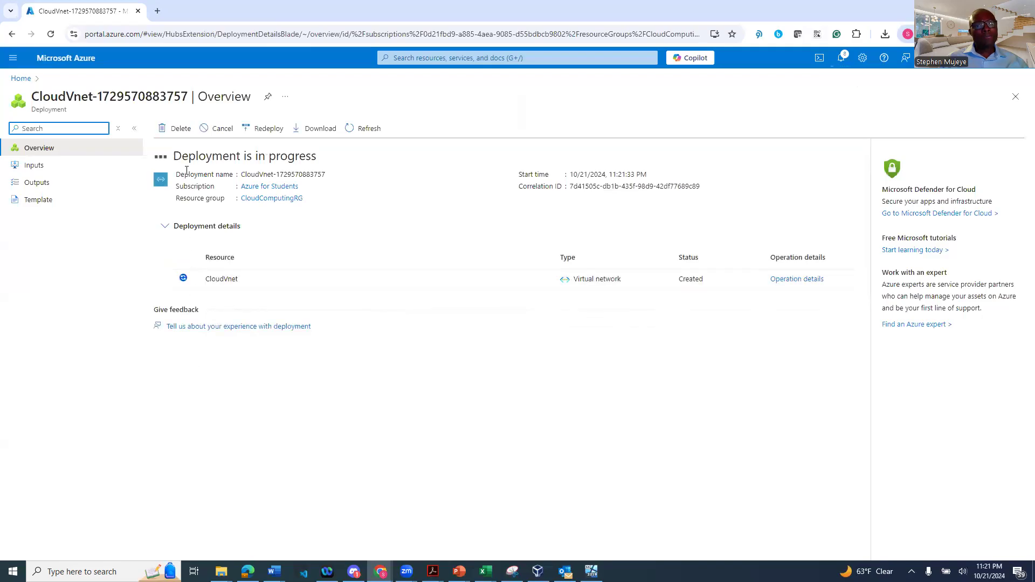
- Highlight the 'Deployment is in progress' status and bring up the portal menu
drag(176, 156, 312, 152)
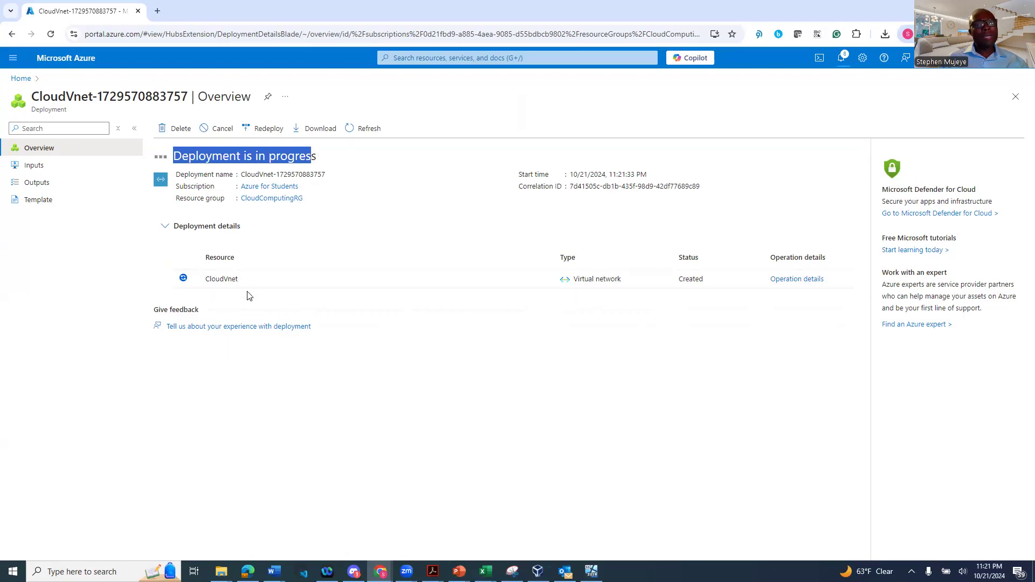
click(13, 58)
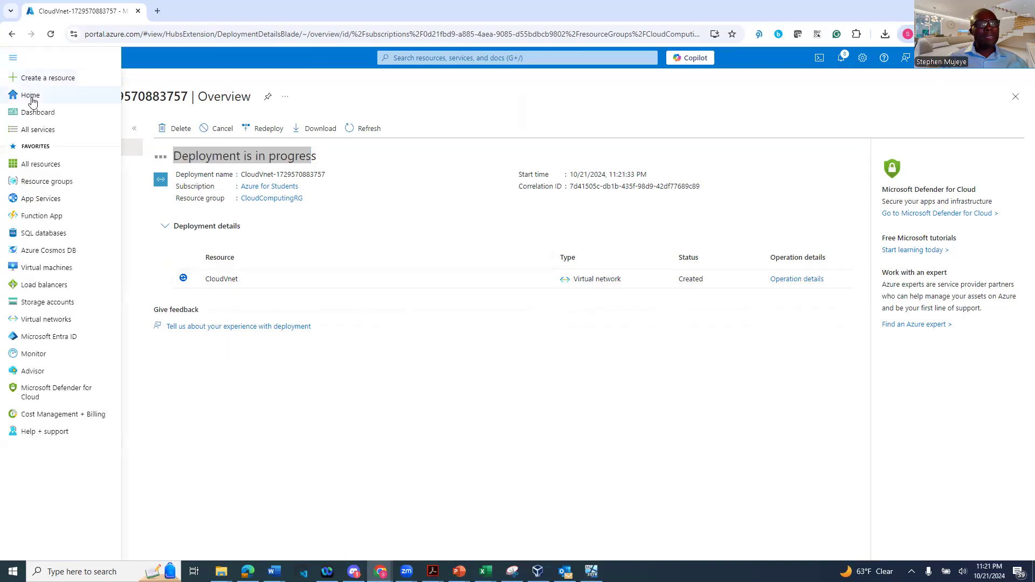
- Open the All services catalogue from the portal menu
click(37, 129)
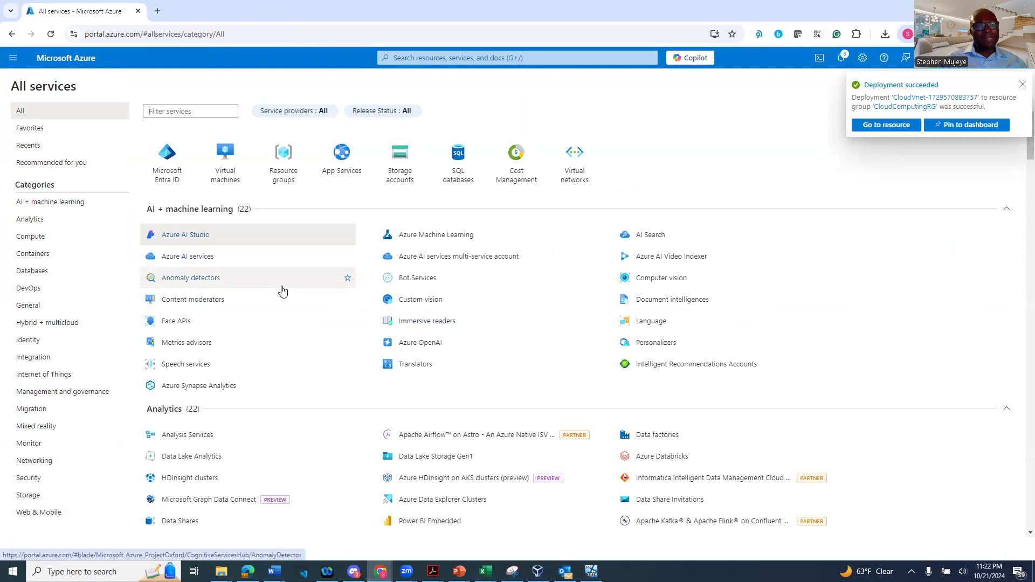
mouse_move(283, 291)
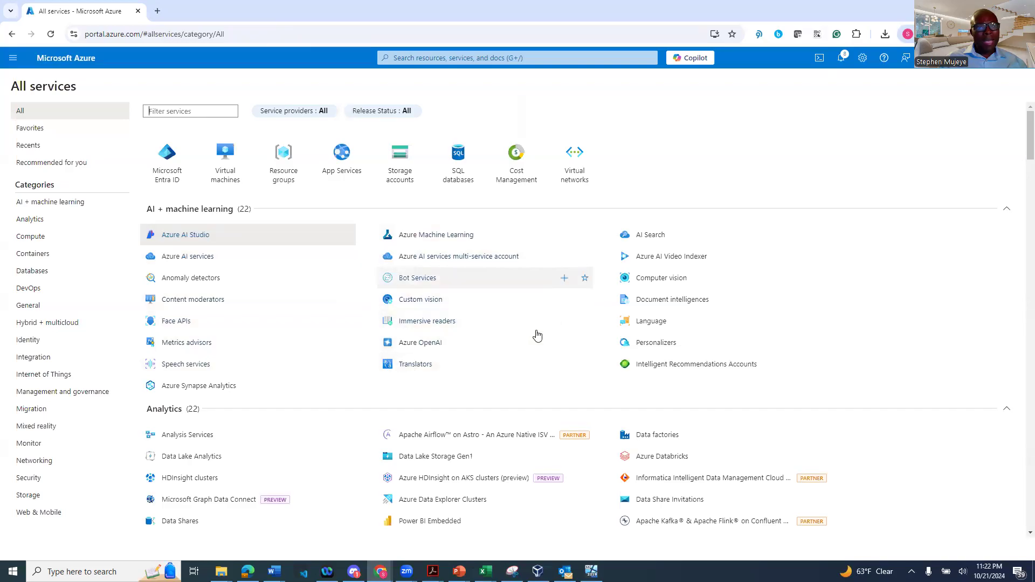
mouse_move(484, 315)
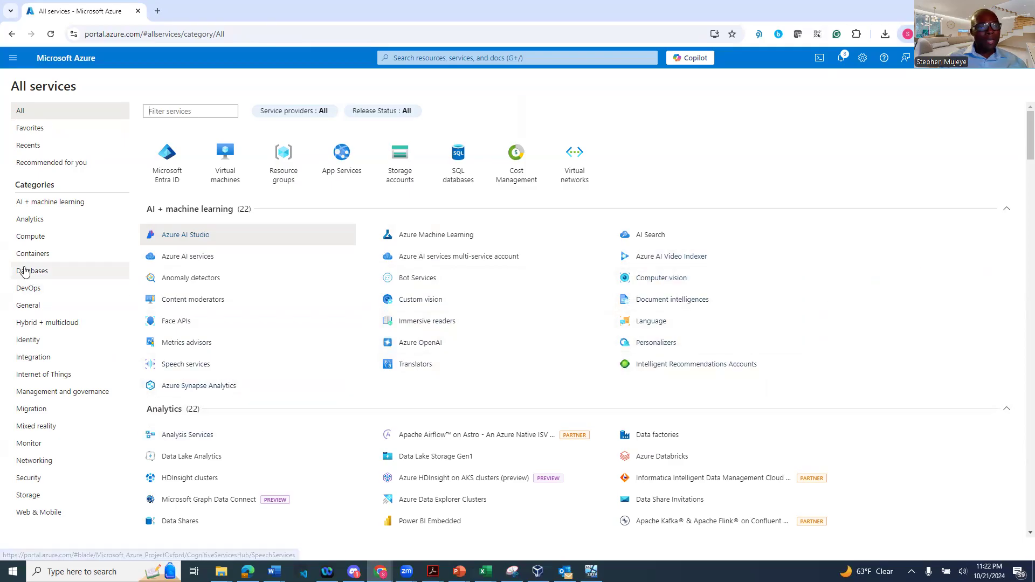
- Browse the Compute category's services, then switch to the Networking category
click(27, 238)
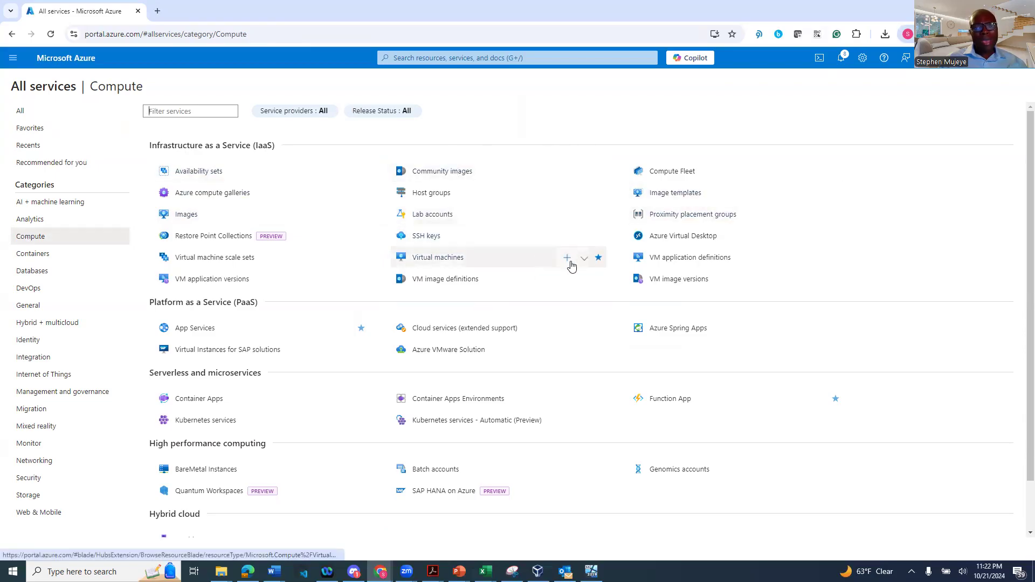
mouse_move(432, 260)
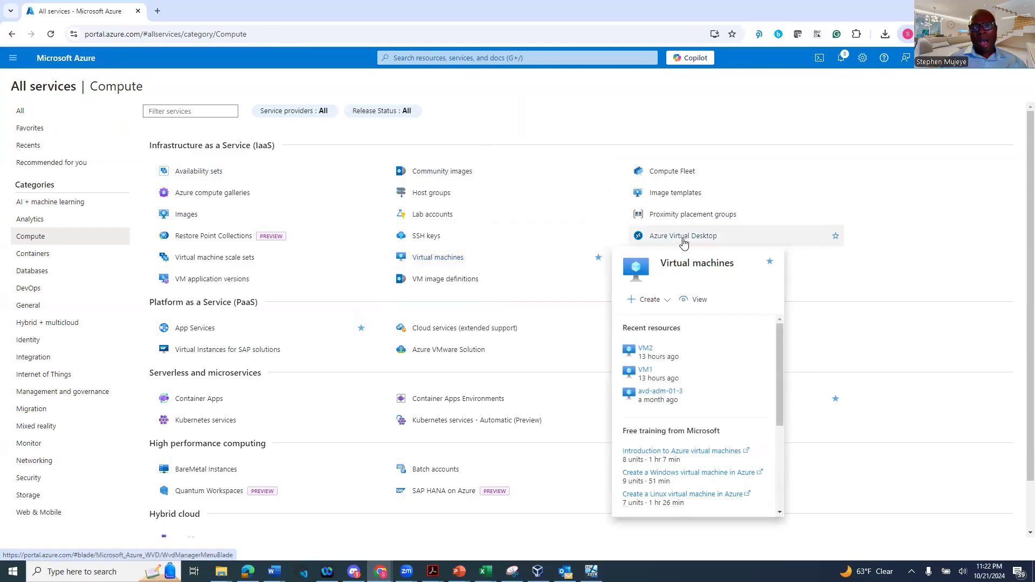
mouse_move(683, 242)
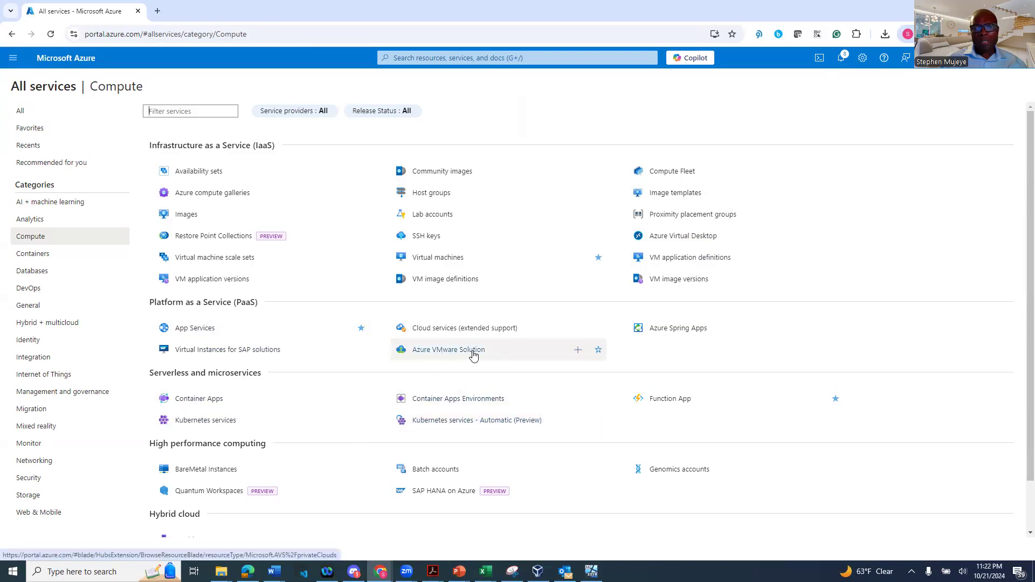
mouse_move(472, 353)
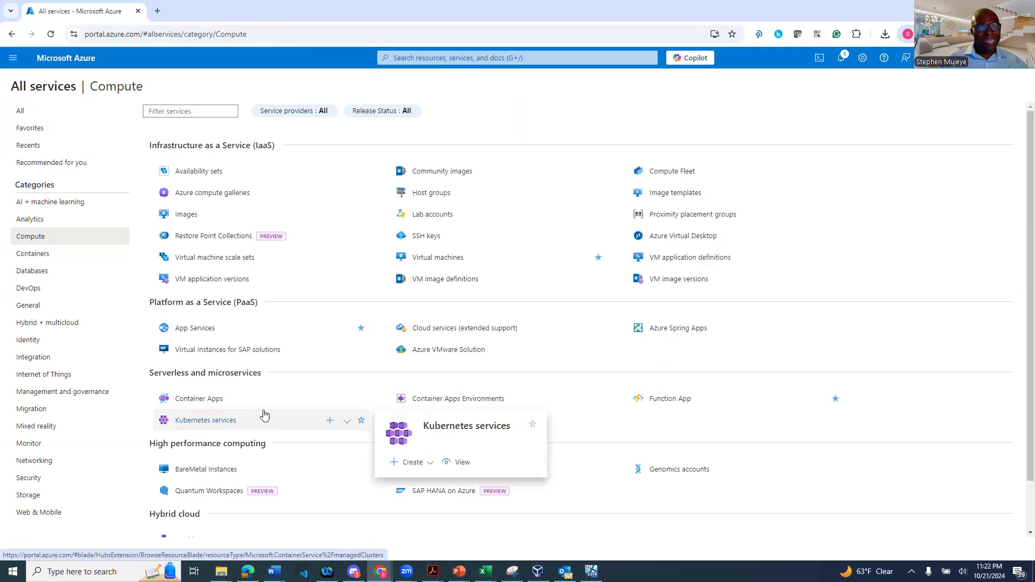
scroll(270, 406, down, 2)
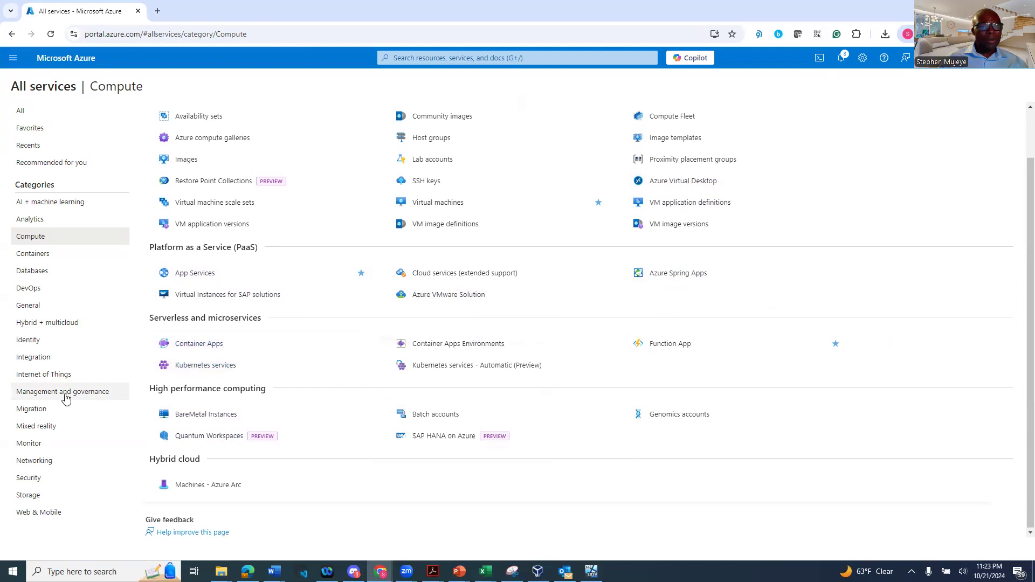
scroll(331, 361, up, 2)
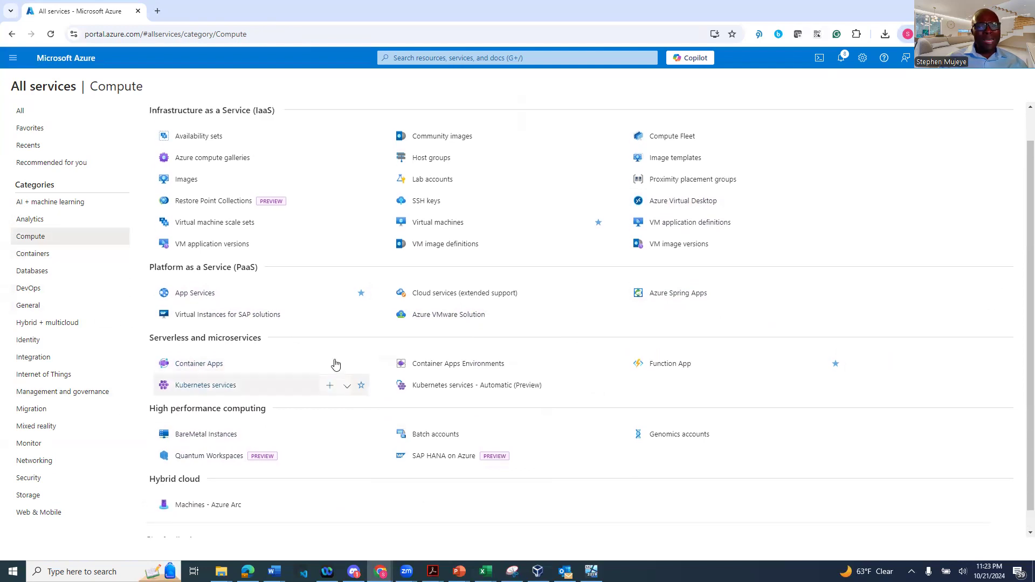
mouse_move(443, 263)
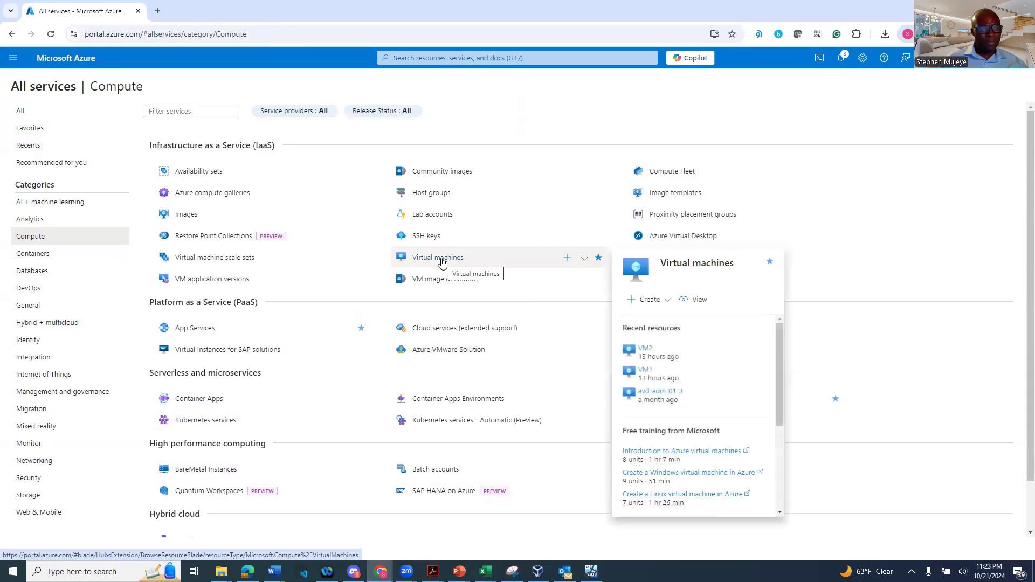
click(39, 463)
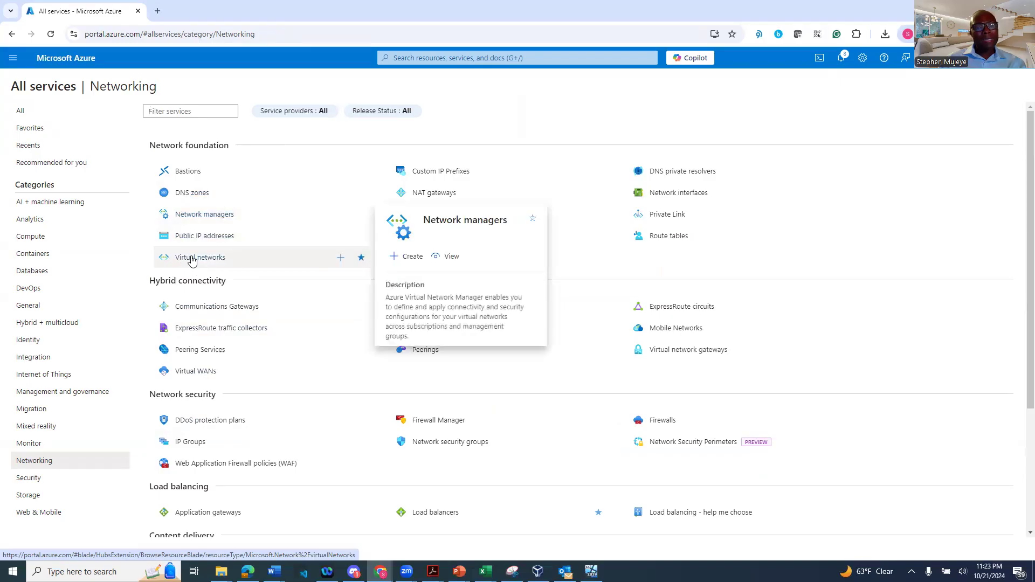
- Browse Networking services like Virtual networks, Firewalls and DDoS protection plans, then switch to Storage
mouse_move(204, 261)
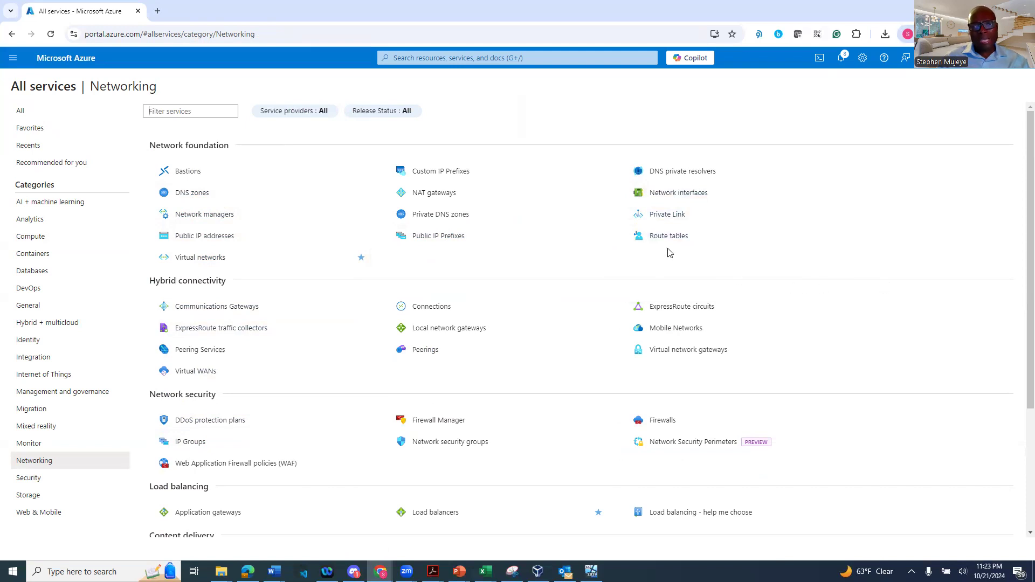
mouse_move(769, 201)
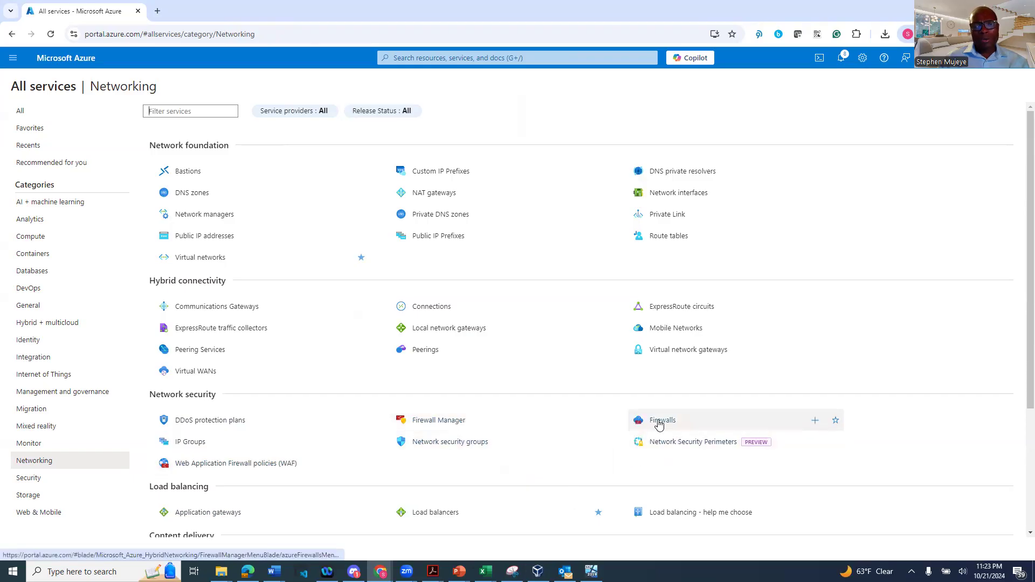
mouse_move(658, 424)
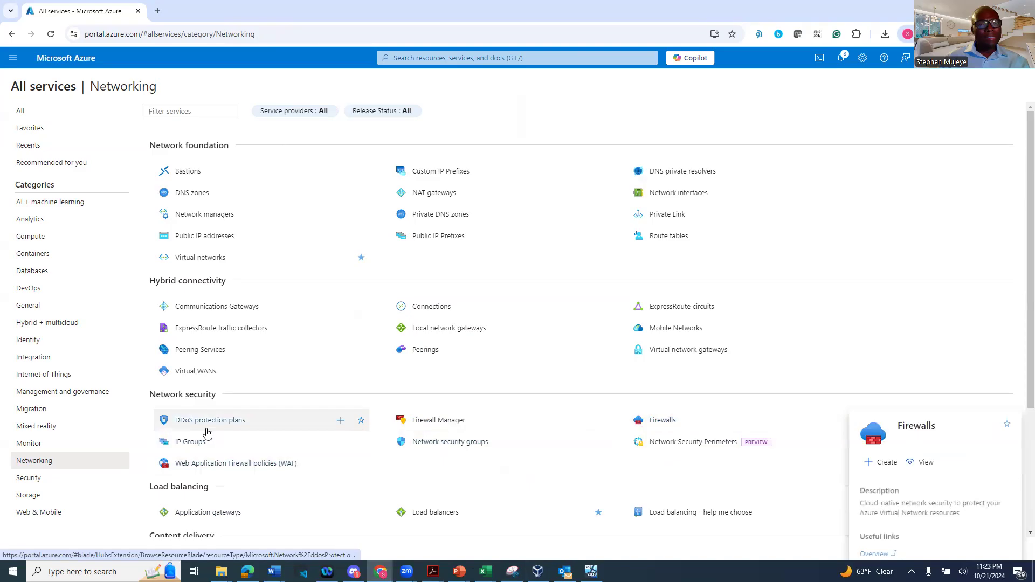
mouse_move(211, 430)
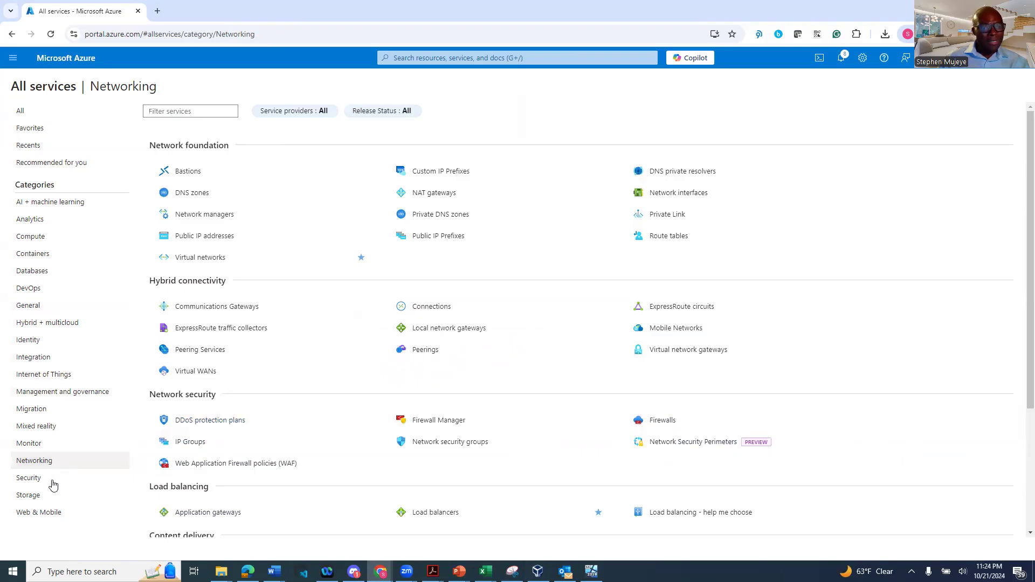
click(29, 494)
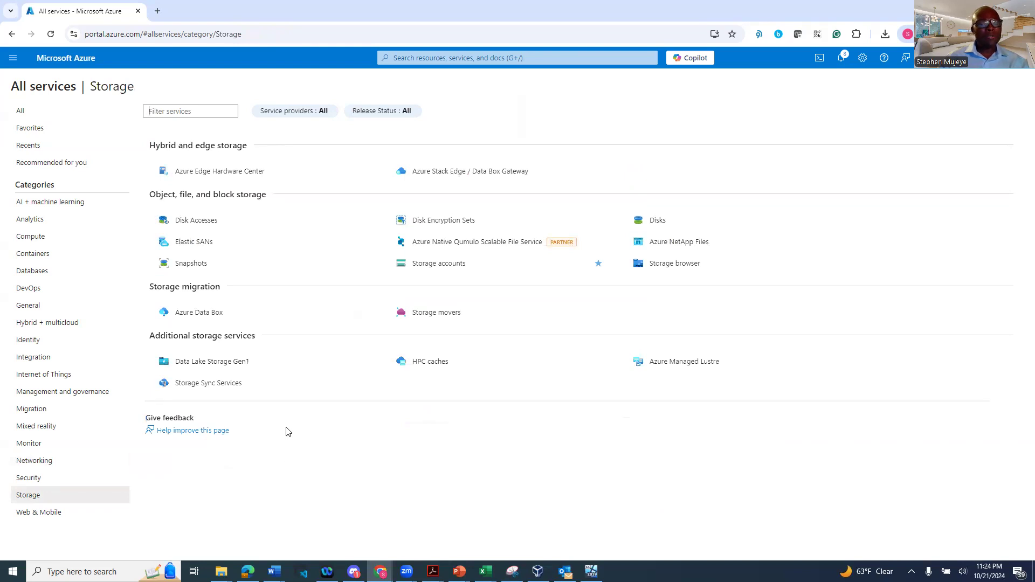
- From Home, go to Virtual machines and choose Create > Azure virtual machine
click(61, 61)
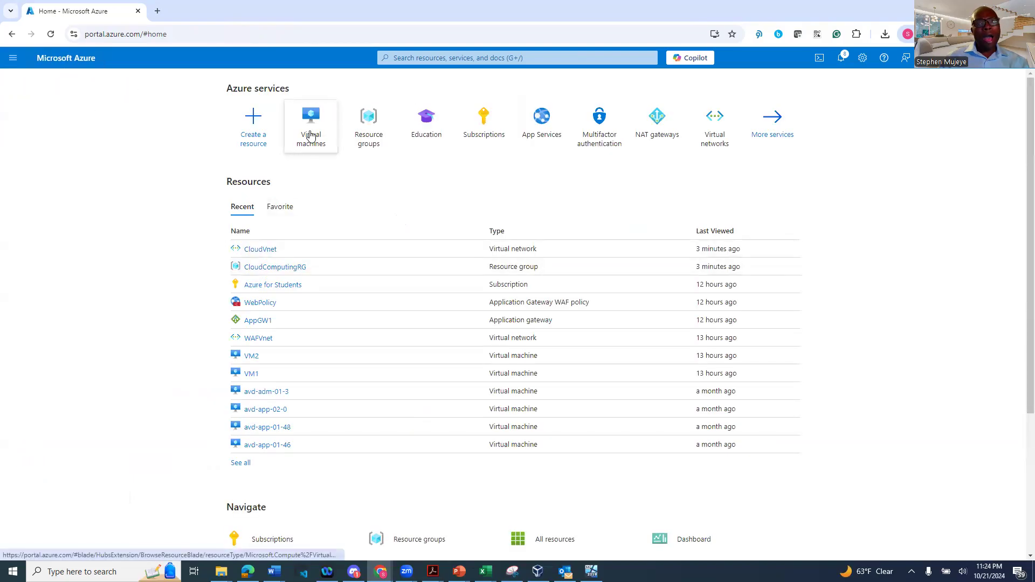
click(311, 136)
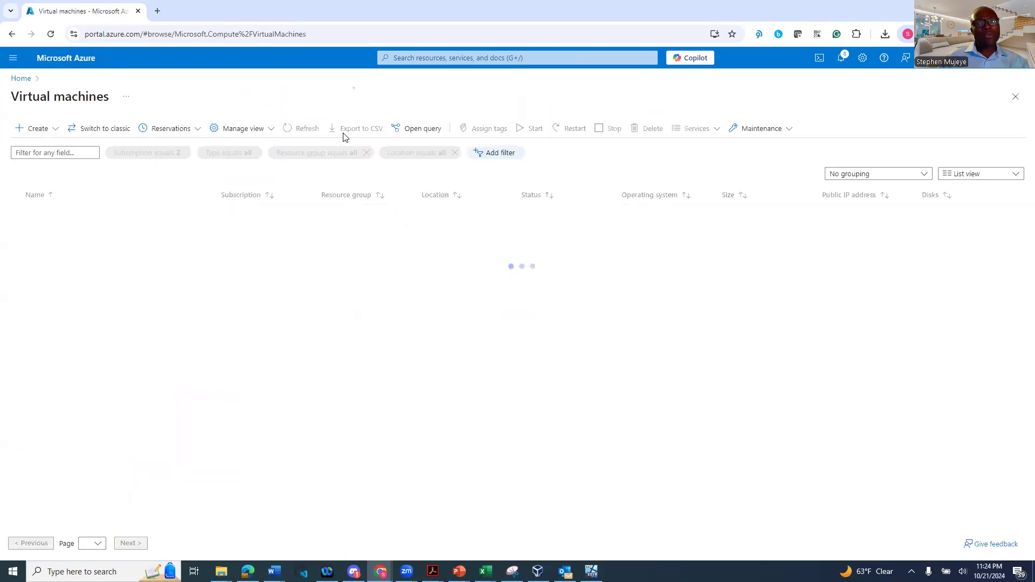
click(34, 130)
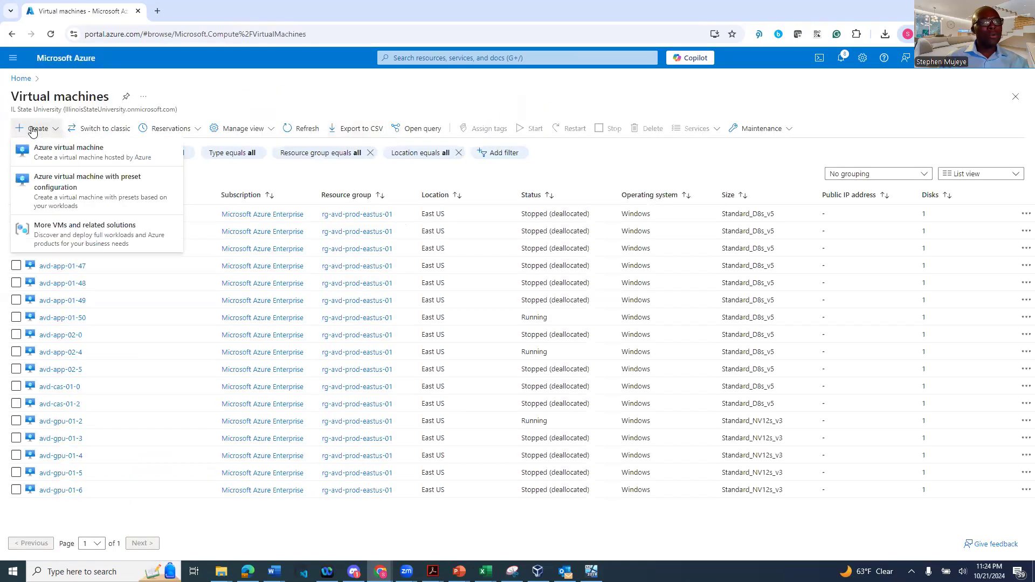
click(46, 155)
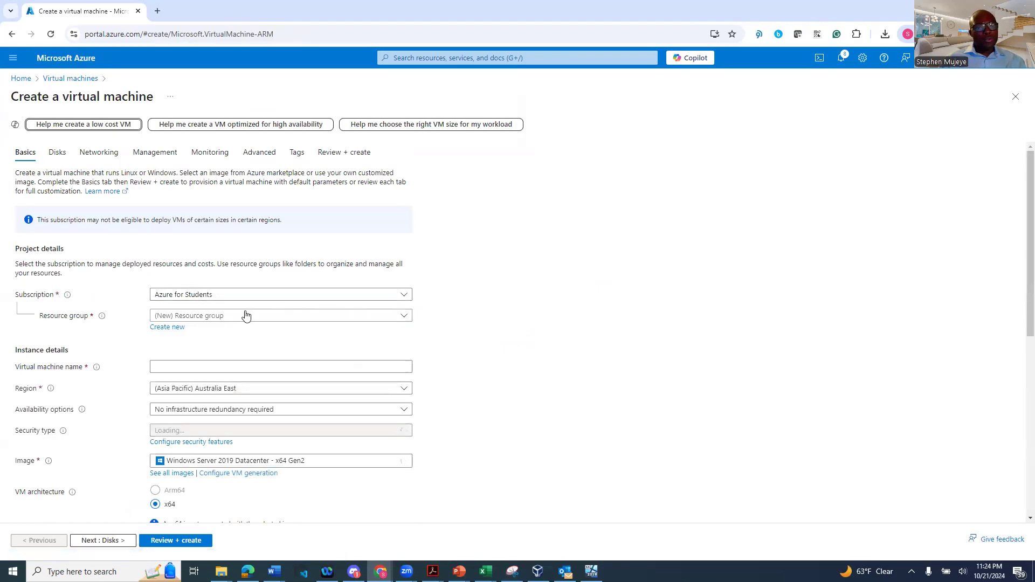
- Name the virtual machine VM1, select resource group CloudComputingRG and keep availability Zone 1
click(188, 366)
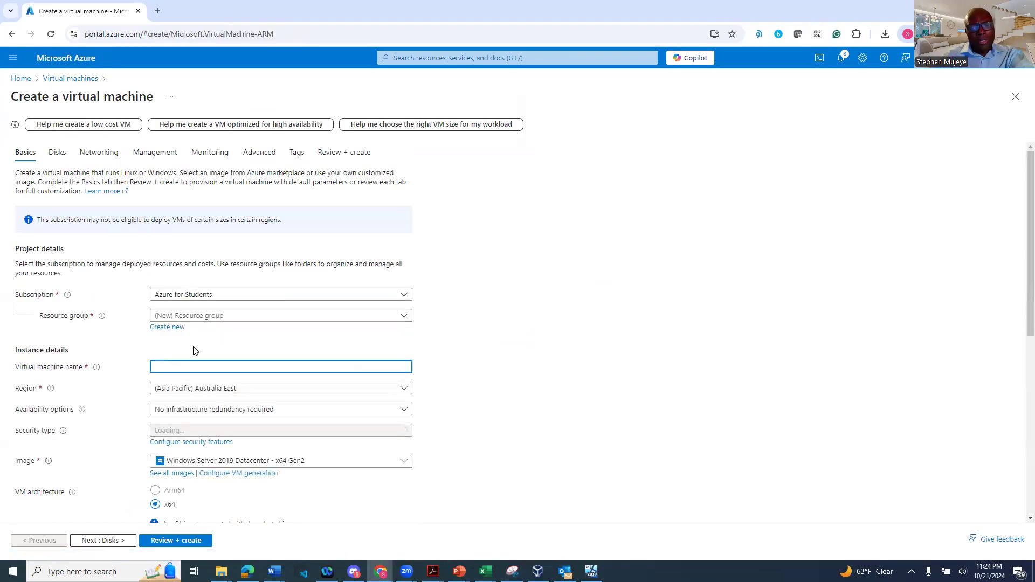
text(VM1)
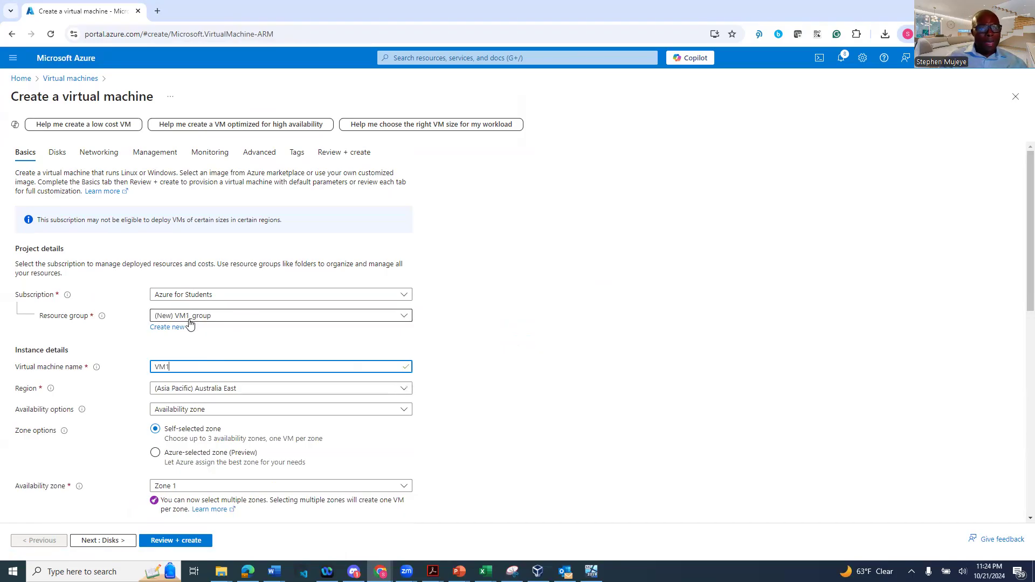
click(396, 318)
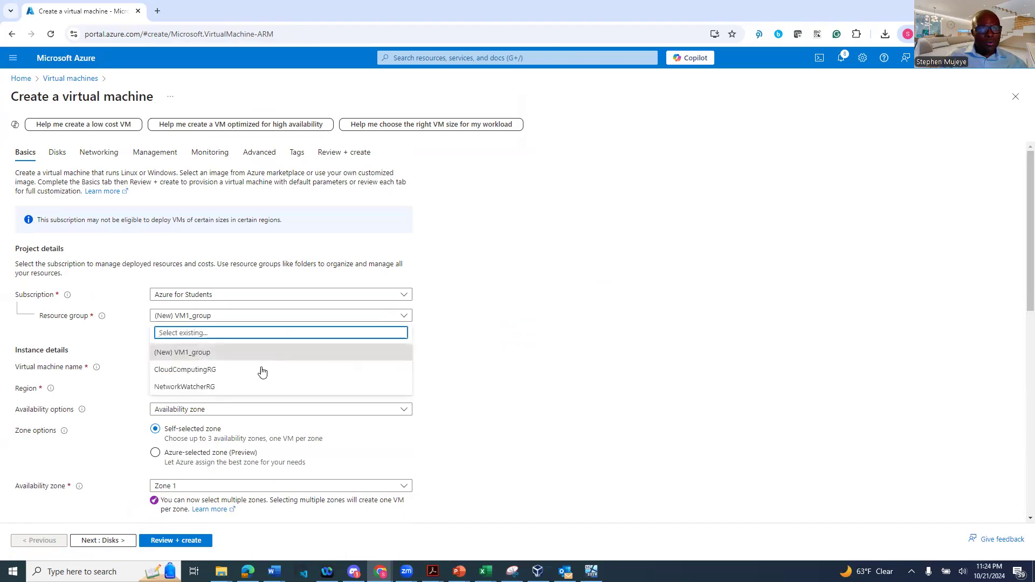
click(196, 372)
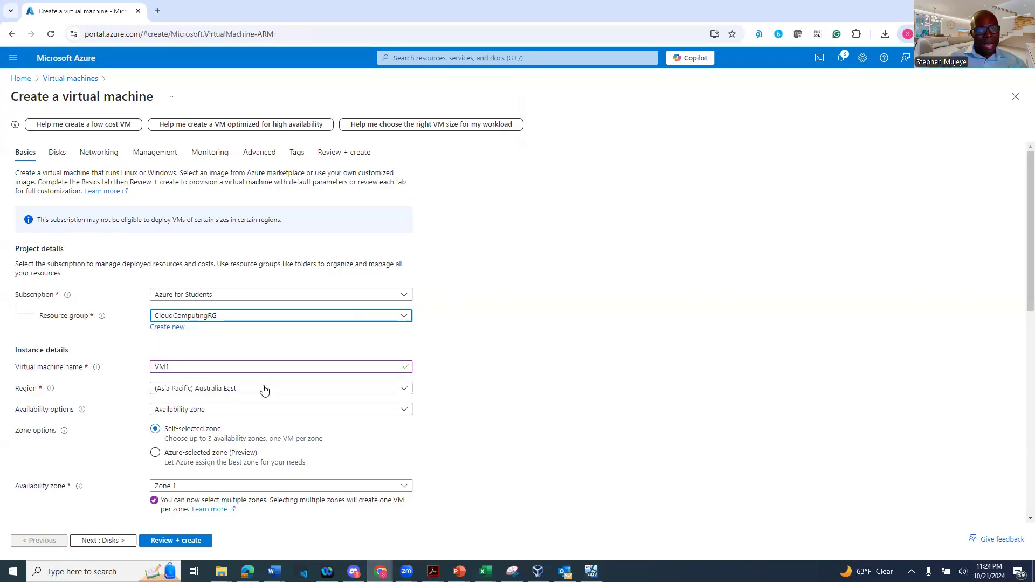
scroll(273, 386, down, 1)
scroll(274, 385, down, 1)
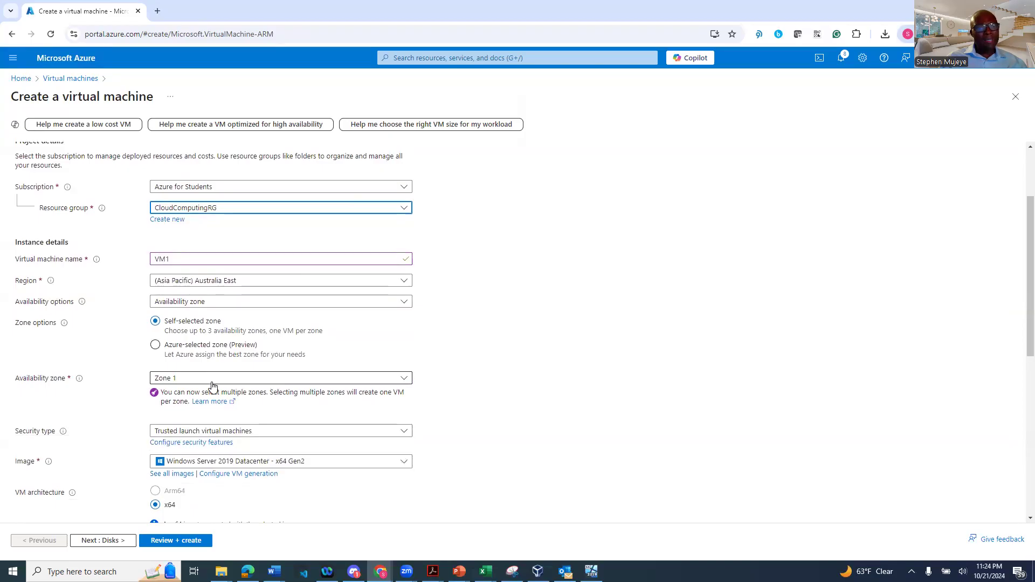
click(194, 379)
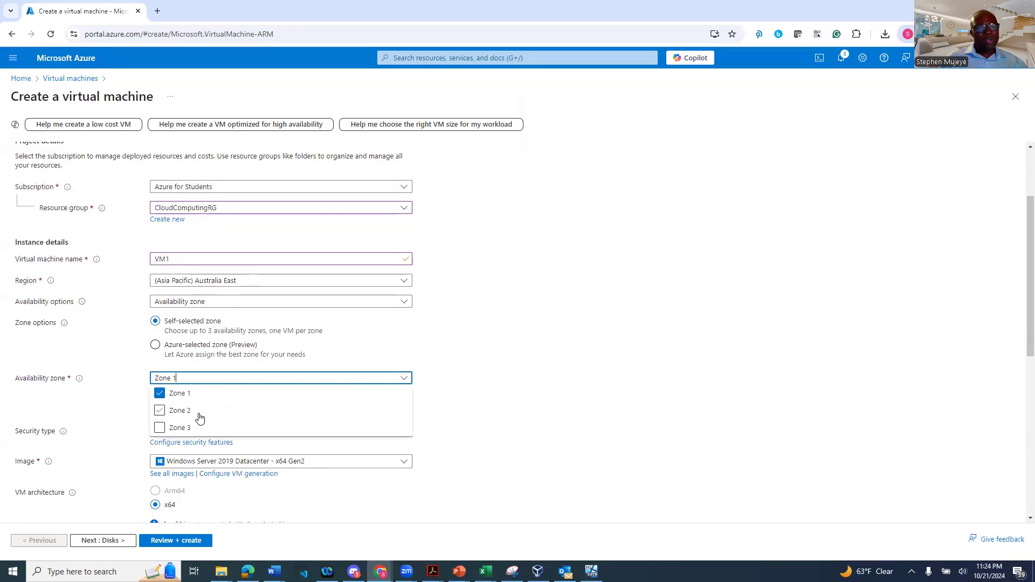
click(533, 329)
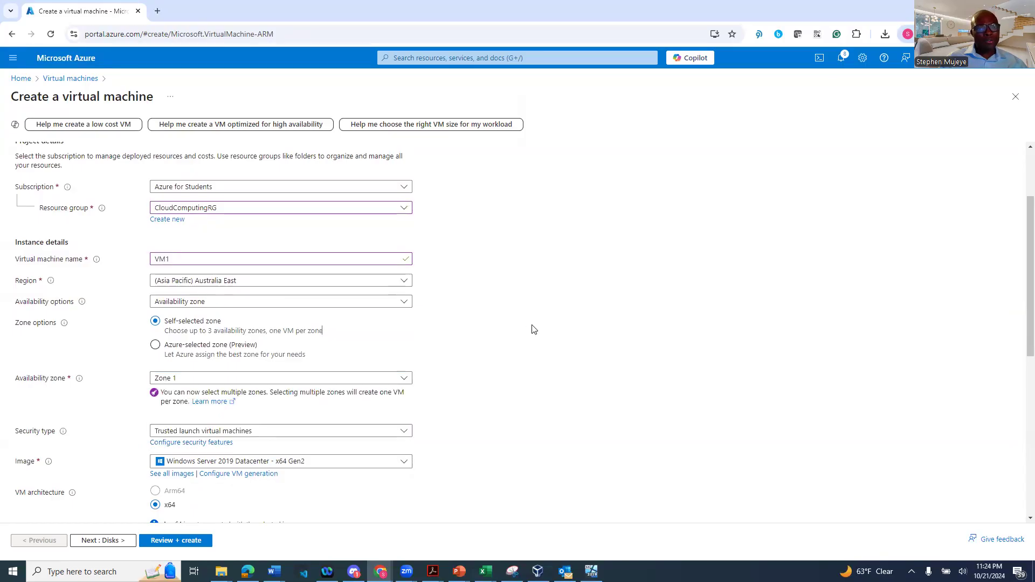
scroll(533, 329, down, 2)
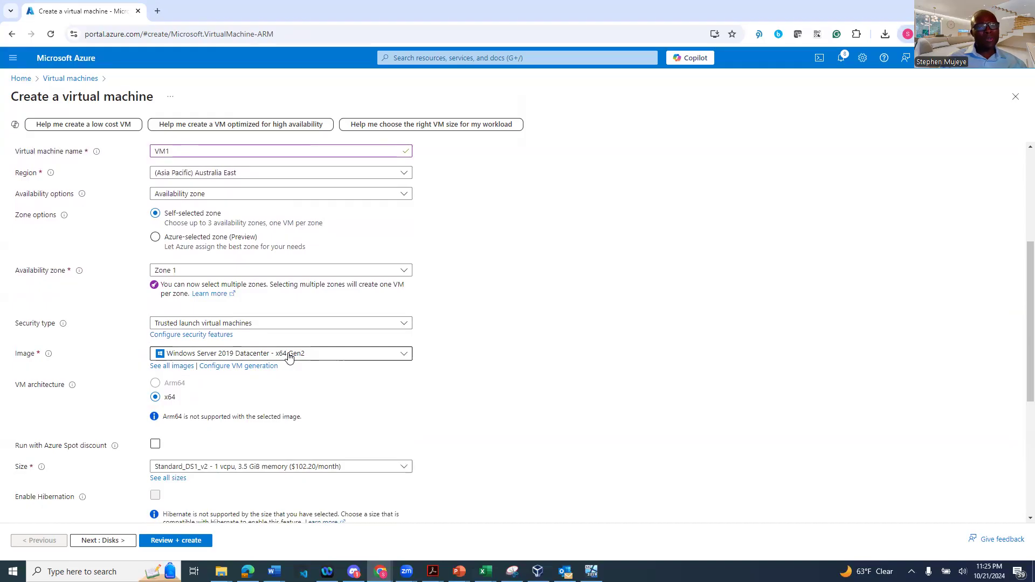
click(406, 357)
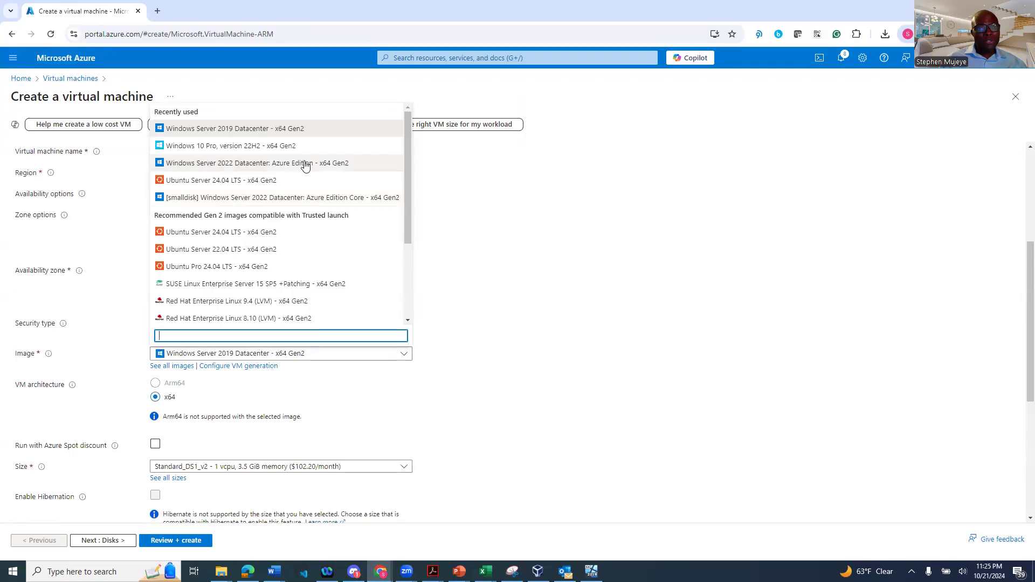
scroll(209, 247, down, 3)
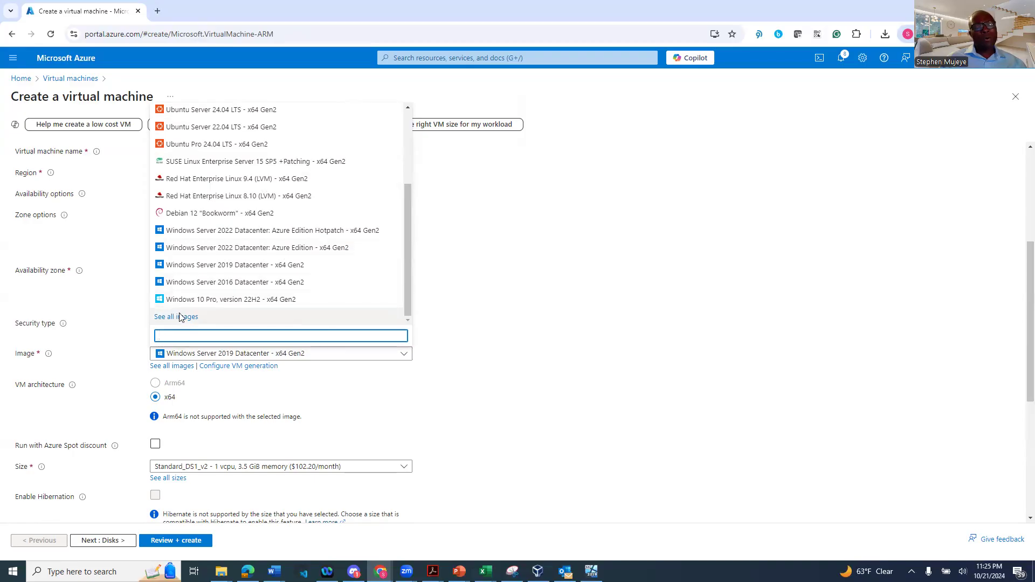
click(504, 278)
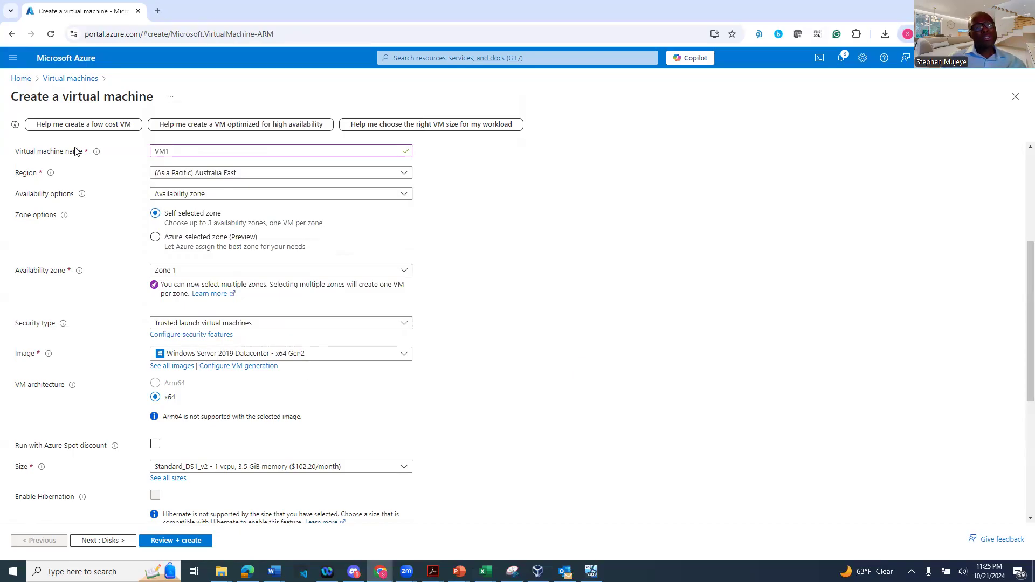
scroll(576, 329, down, 3)
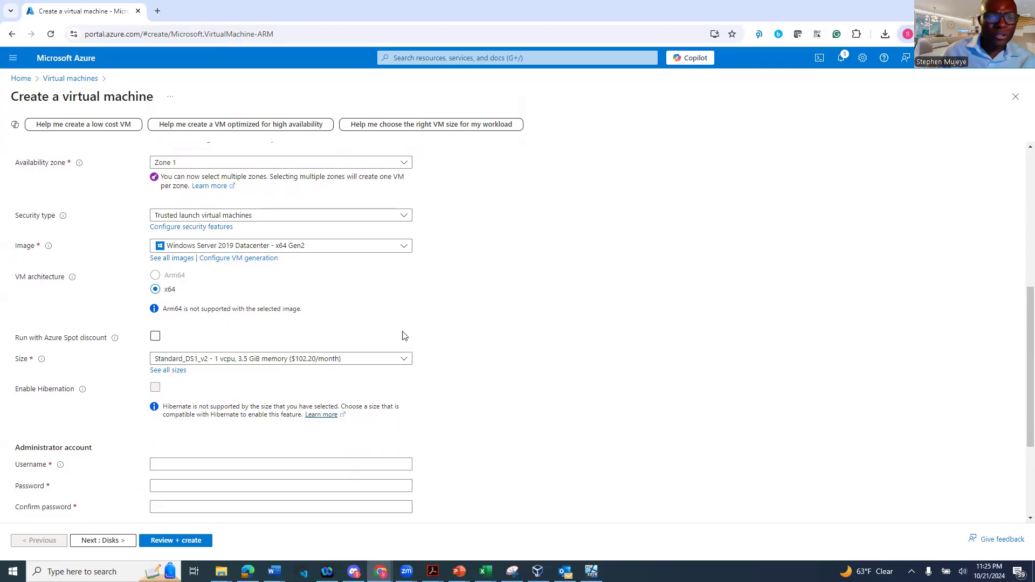
- Review the available VM sizes and keep Standard_DS1_v2
click(408, 359)
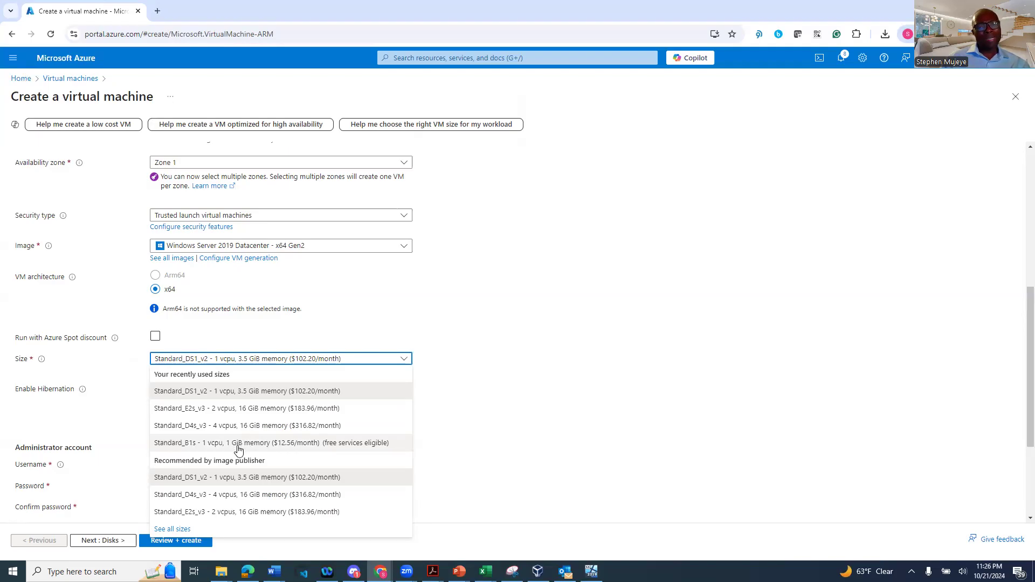
click(595, 289)
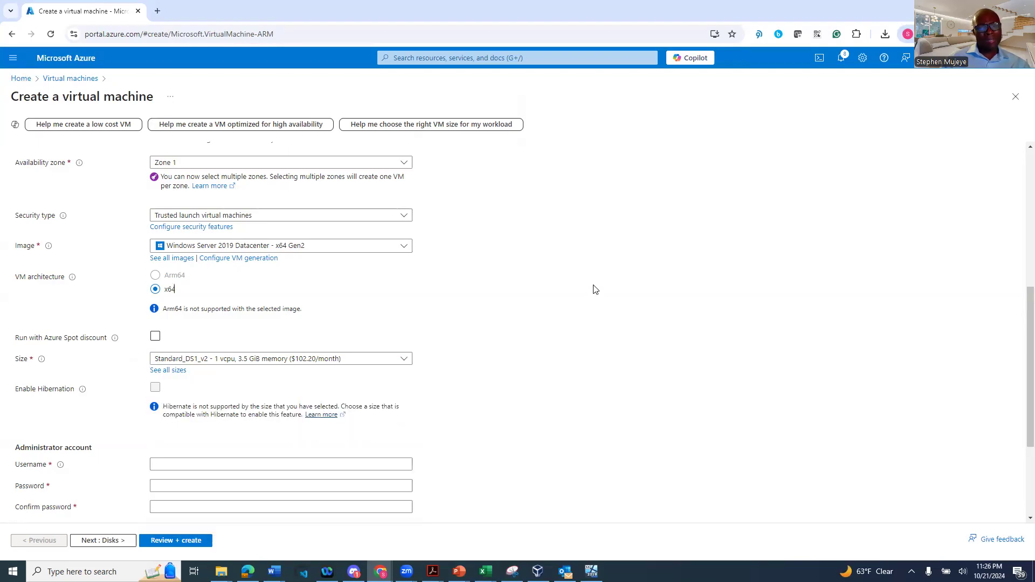
scroll(594, 290, down, 3)
- Enter the administrator username and password, and confirm the password
click(233, 306)
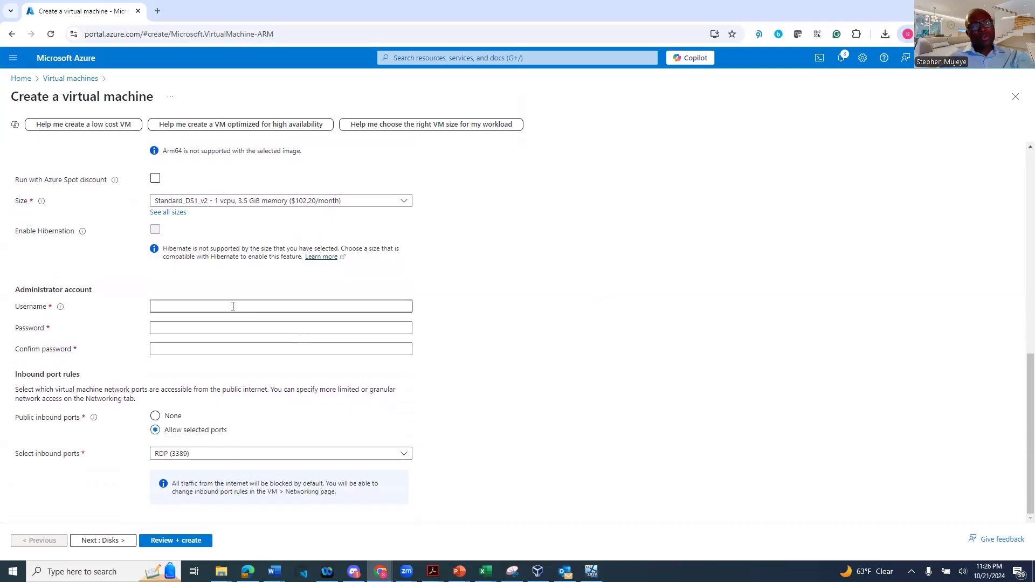
text(smujeye)
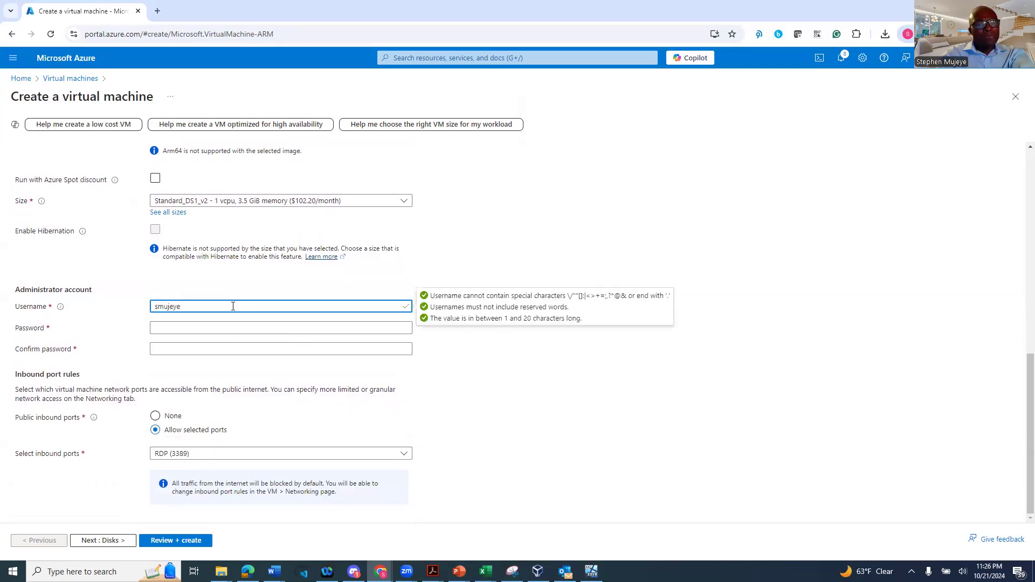
key(Tab)
text(••••••)
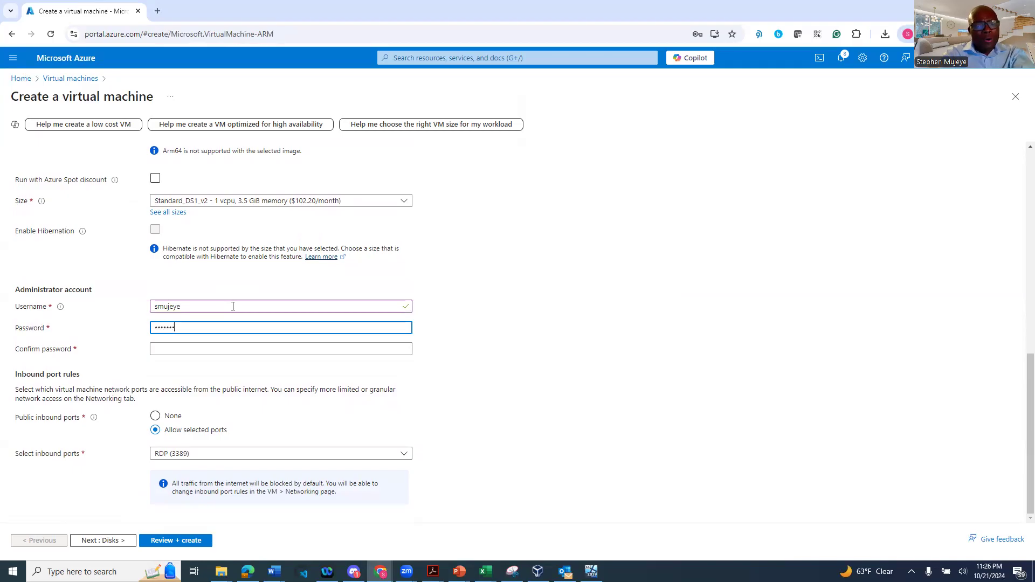
text(•••••)
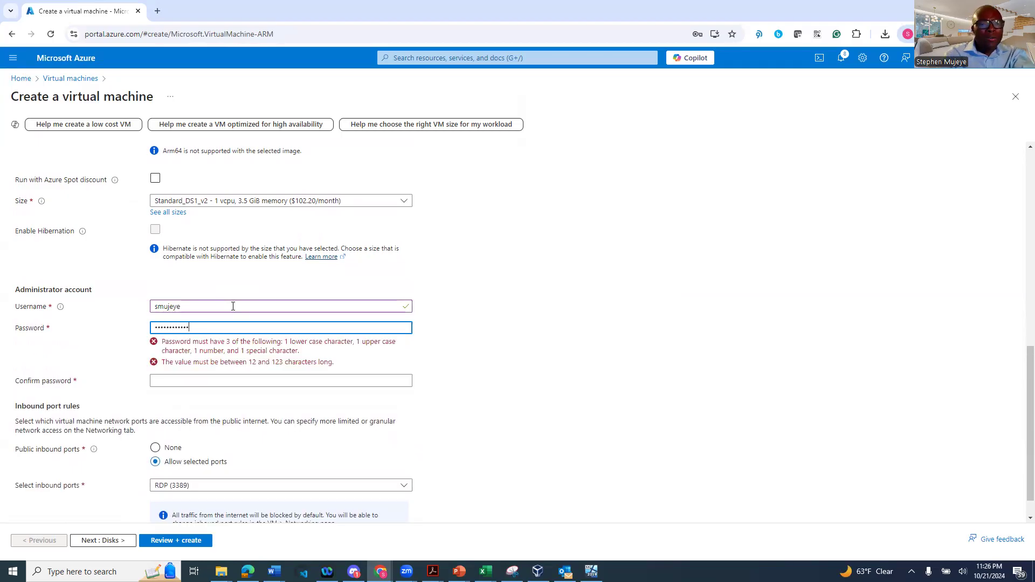
click(211, 350)
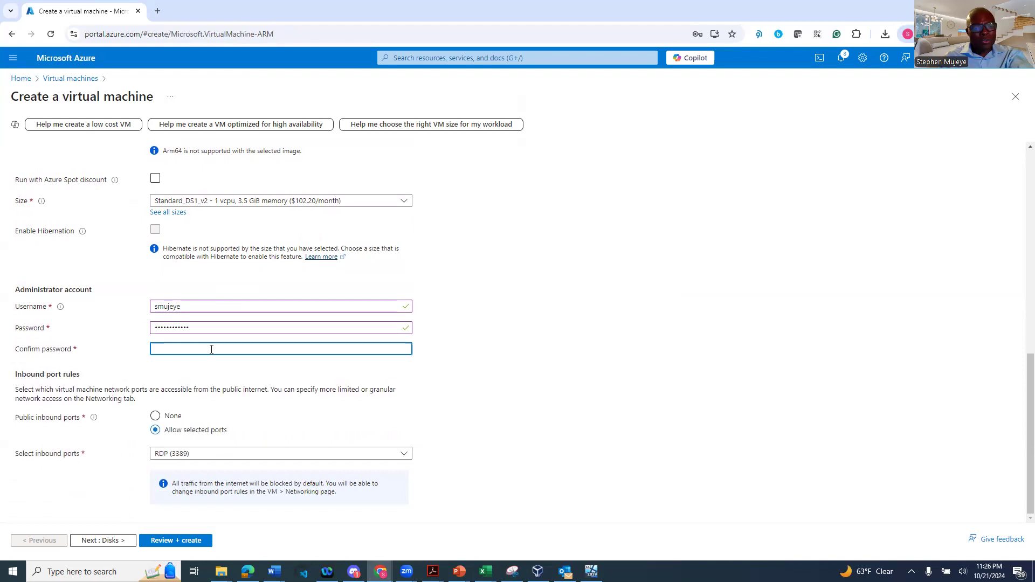
text(•••••••)
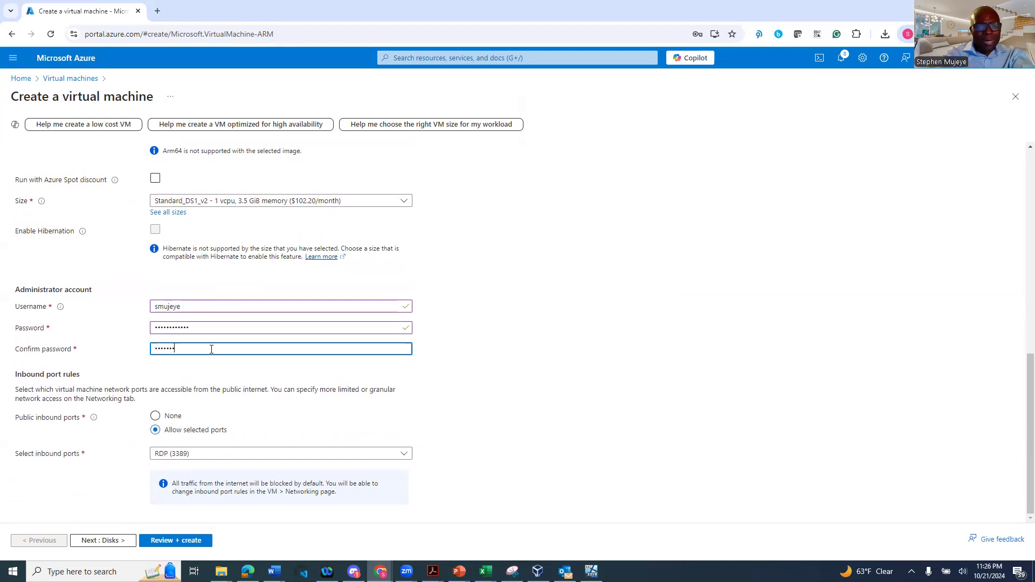
text(•••••)
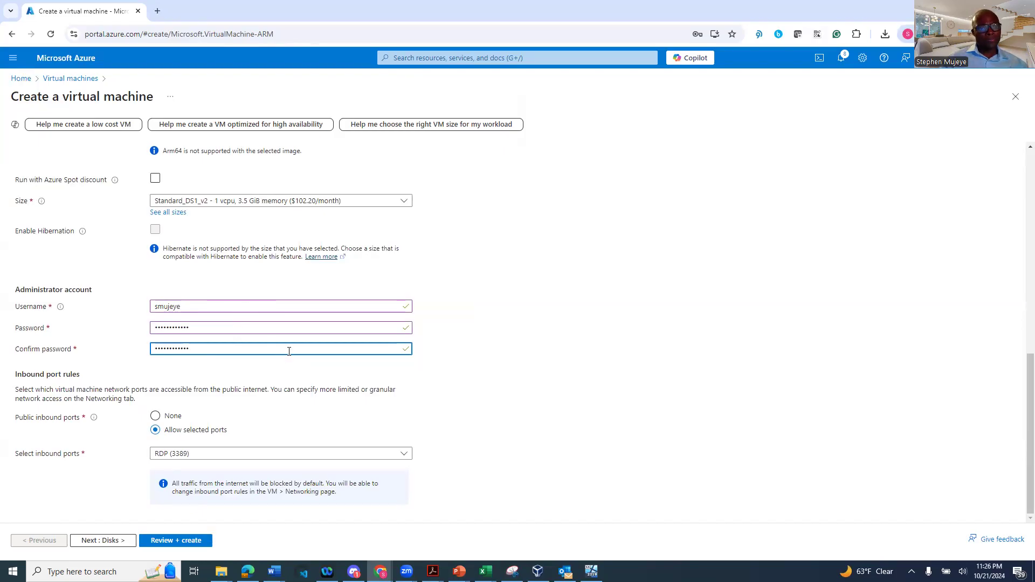
- Allow inbound HTTP (80) and RDP (3389) ports
click(406, 458)
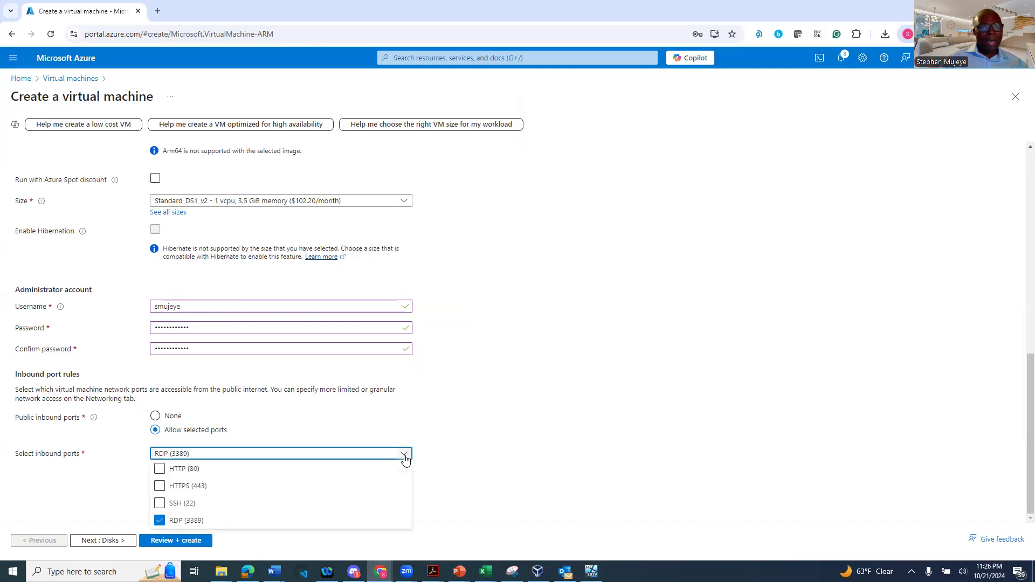
click(160, 470)
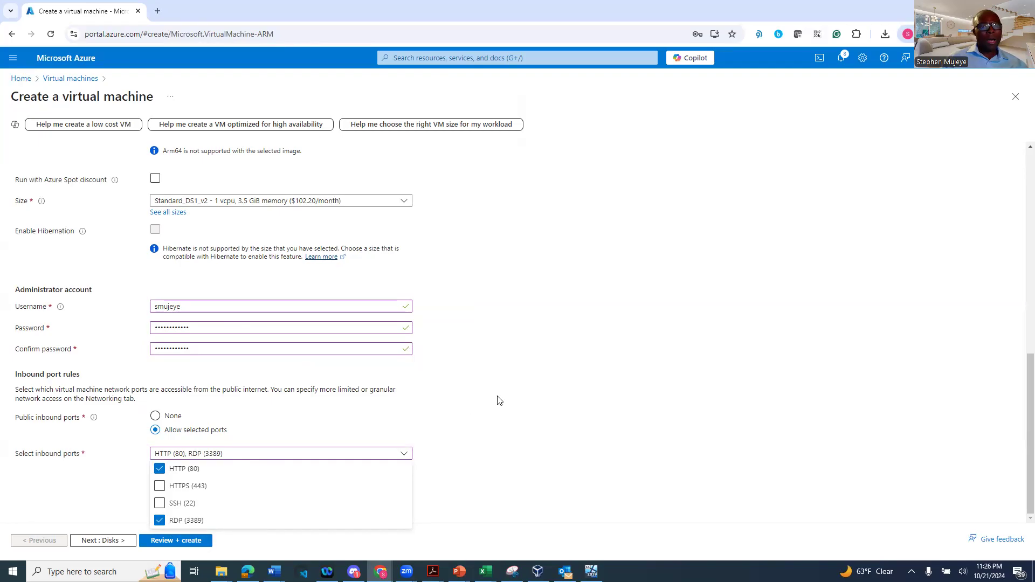
scroll(497, 397, up, 7)
scroll(232, 211, up, 2)
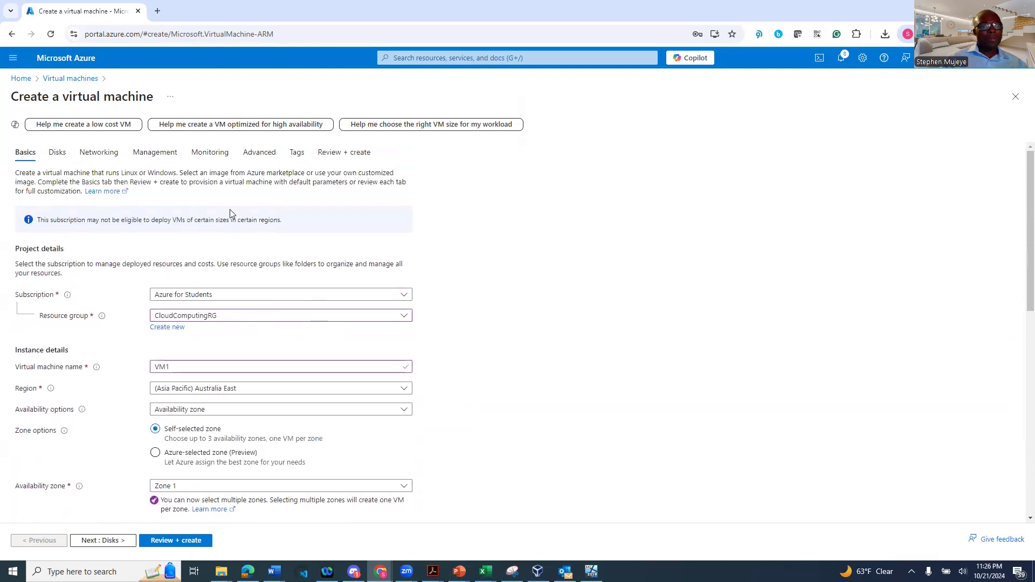
- Check that Networking uses CloudVnet's ProductionSubnet with a new public IP, then run Review + create validation
click(102, 153)
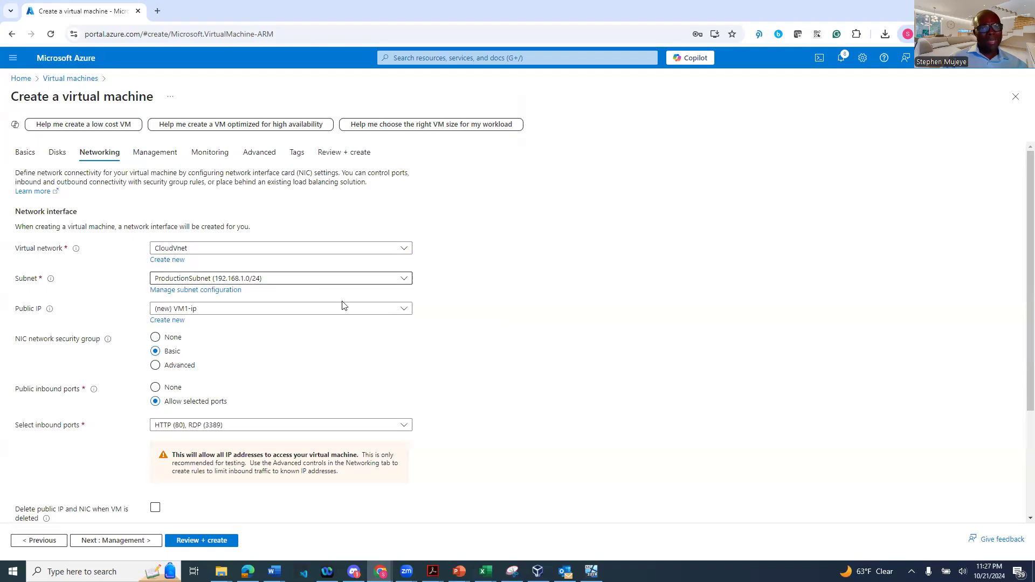
scroll(361, 314, down, 3)
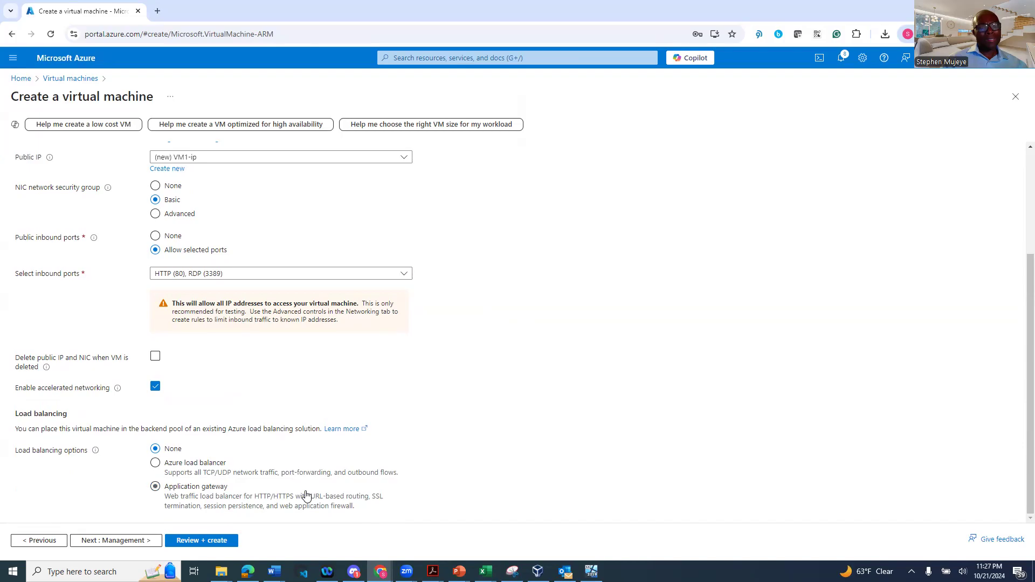
click(197, 544)
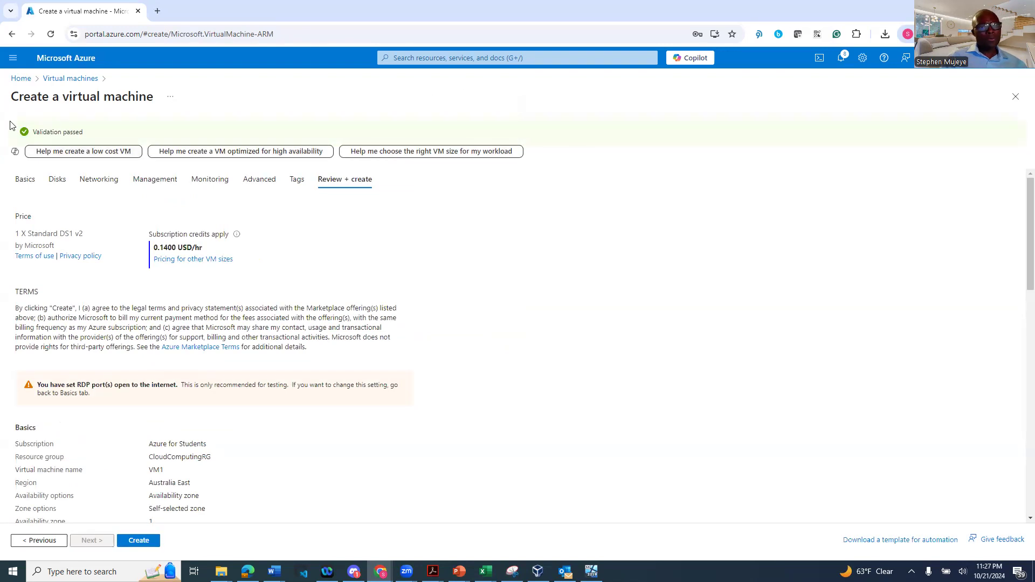
- Create VM1 from the validated Review + create tab and wait for deployment to complete
click(138, 541)
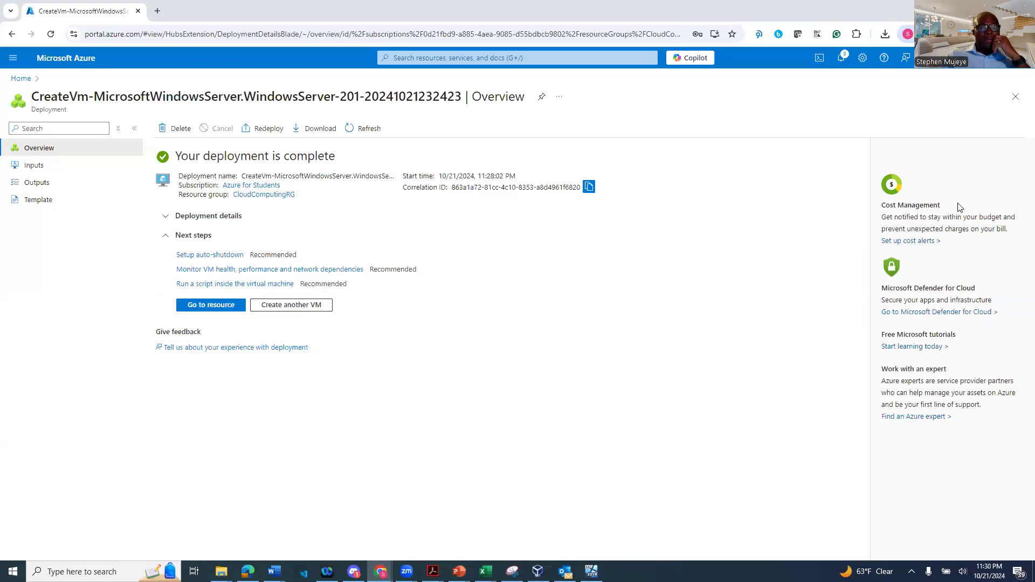
- Open VM1 and highlight its name, Windows Server 2019, IPs 20.5.10.126 and 192.168.1.4, and 3.5 GiB RAM
click(215, 311)
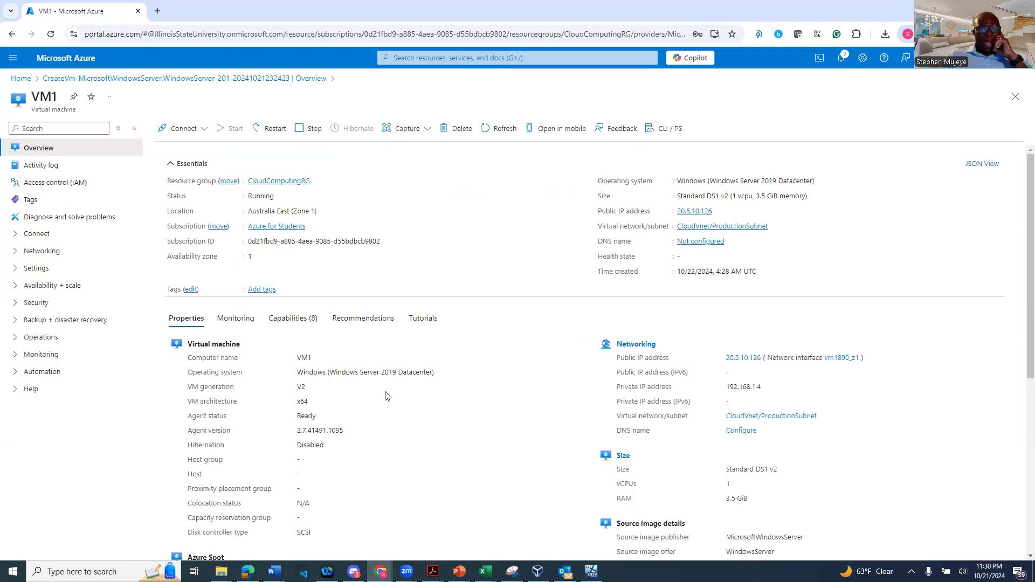
double_click(303, 357)
drag(403, 372, 307, 372)
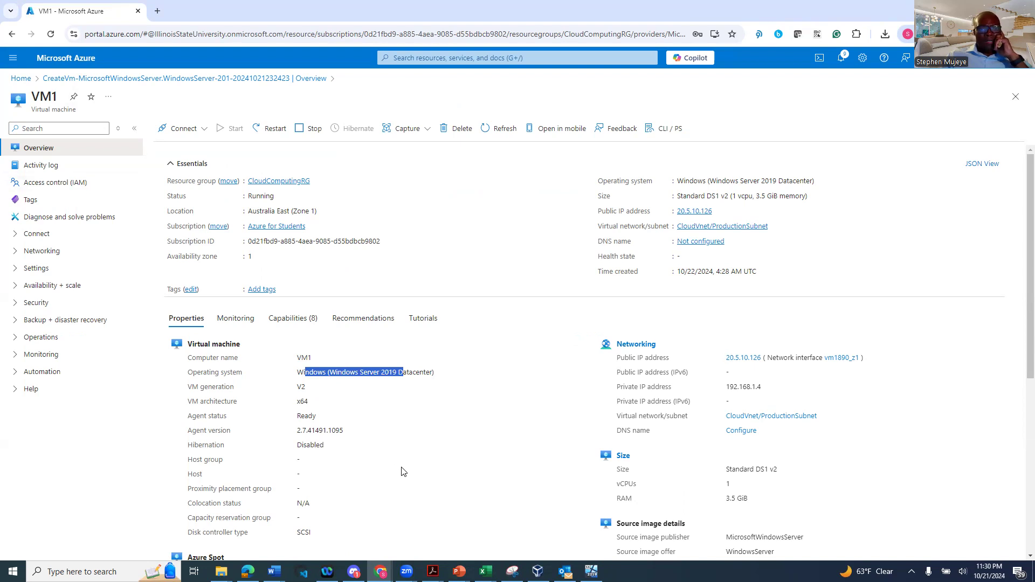
click(726, 356)
drag(727, 357, 762, 360)
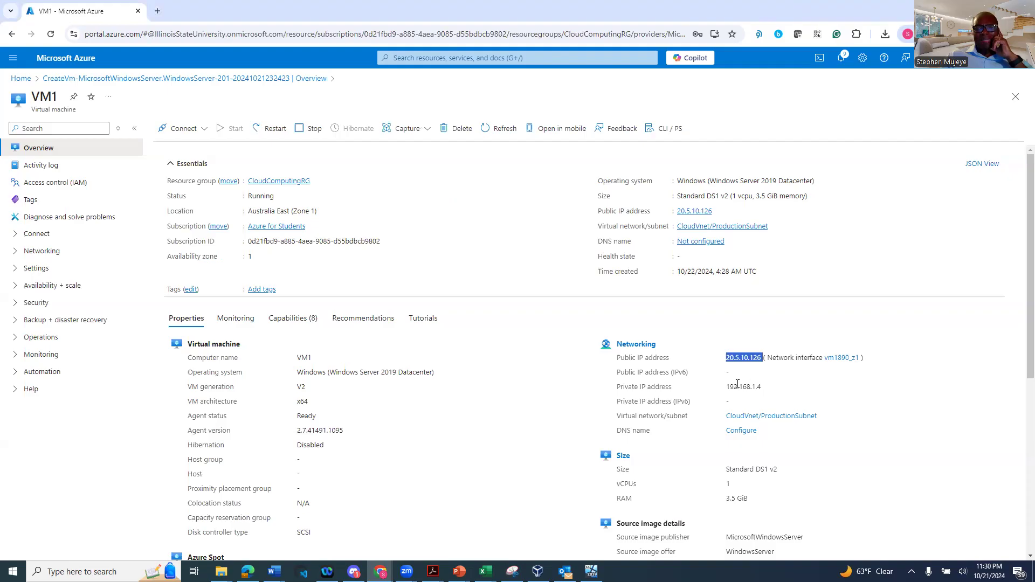
drag(728, 388, 762, 387)
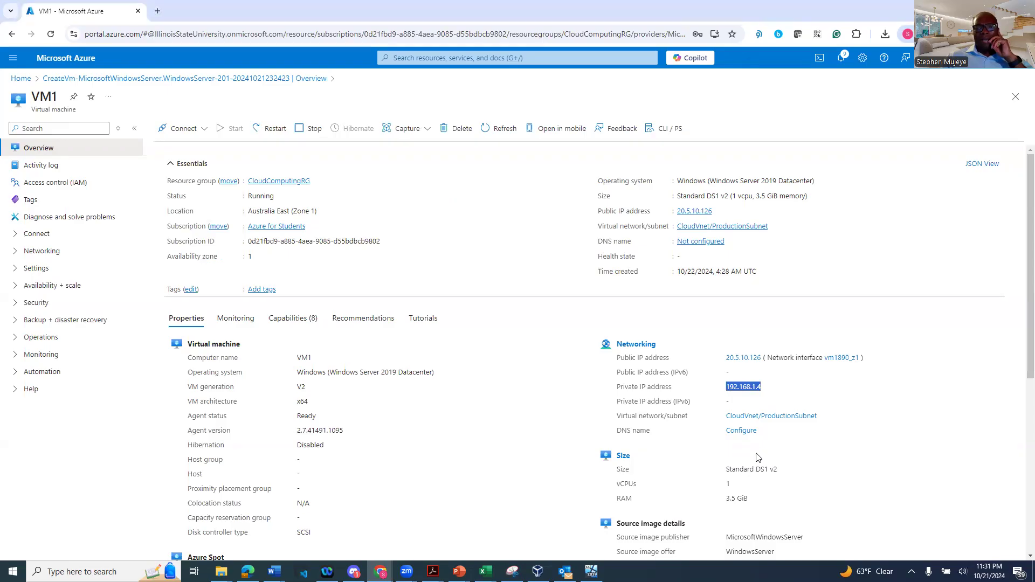
mouse_move(733, 487)
mouse_down()
mouse_move(717, 488)
mouse_move(722, 500)
mouse_up()
scroll(808, 485, down, 5)
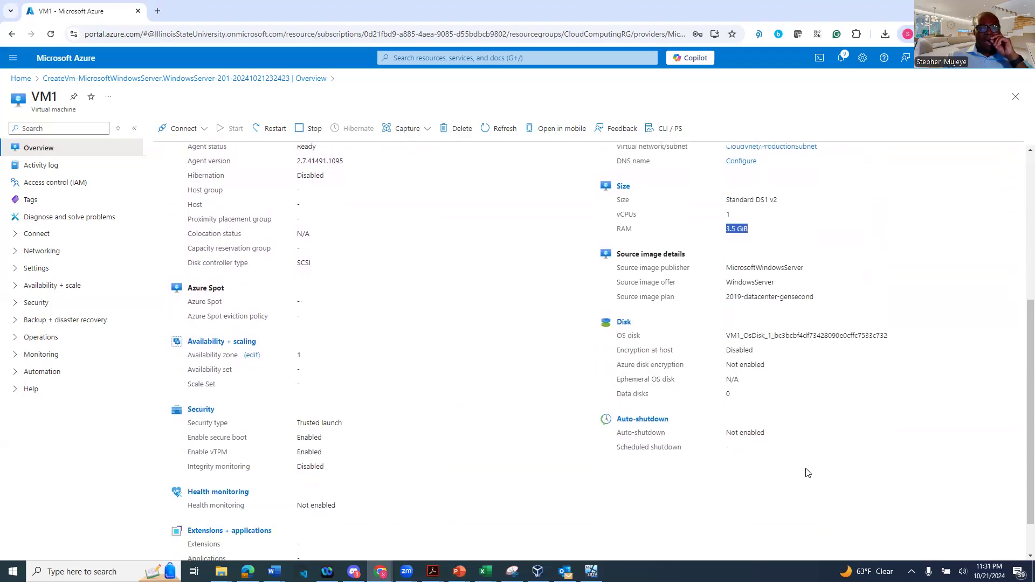
scroll(807, 473, down, 1)
scroll(807, 473, up, 6)
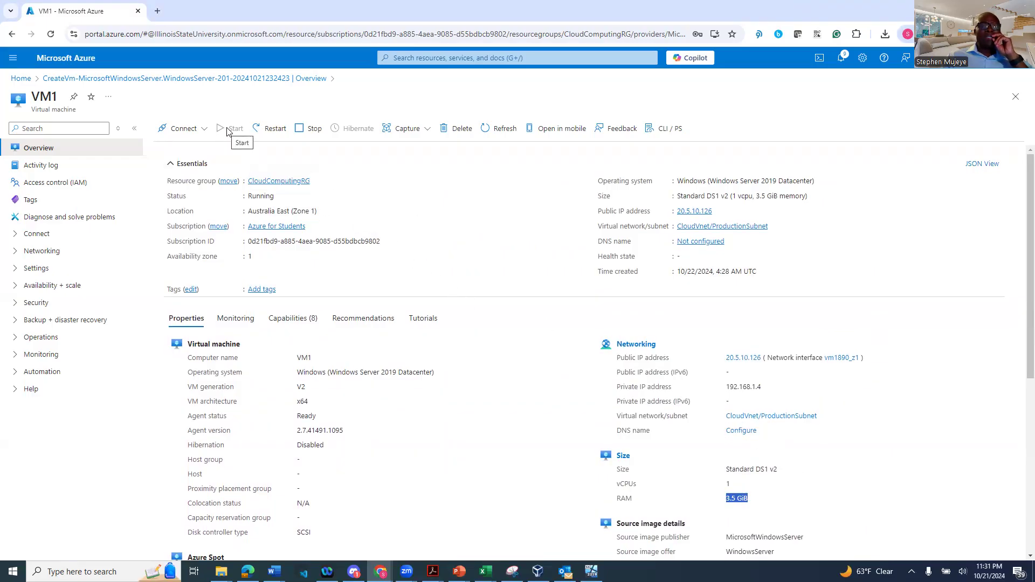
- Download VM1's Native RDP file for public IP 20.5.10.126 and open it
click(200, 132)
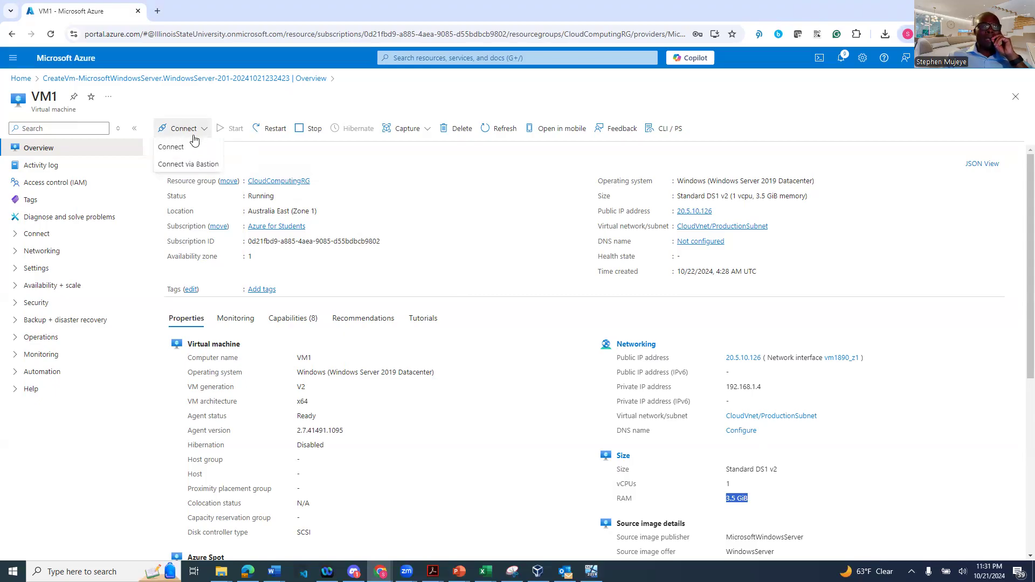
click(182, 148)
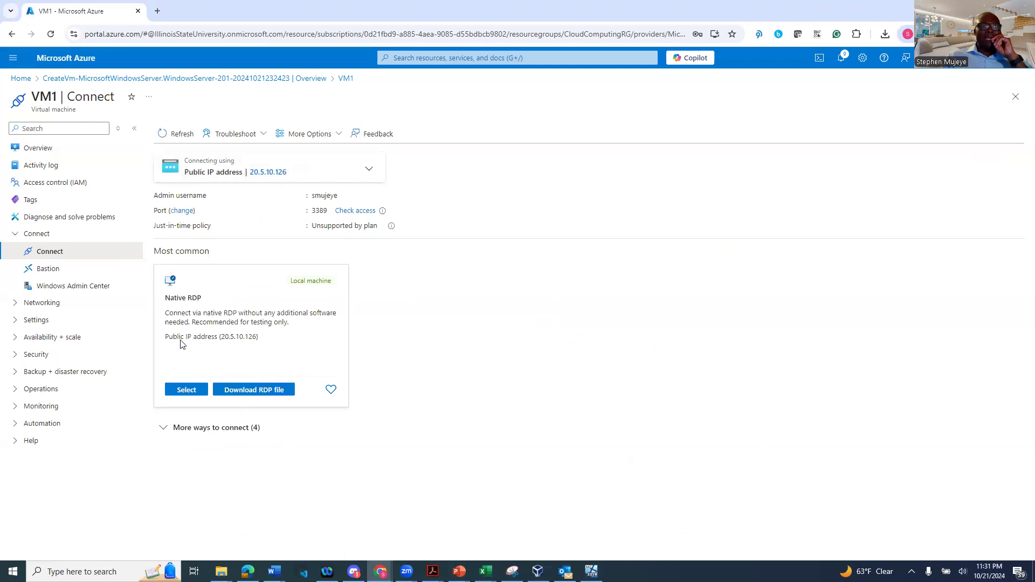
drag(170, 338, 254, 340)
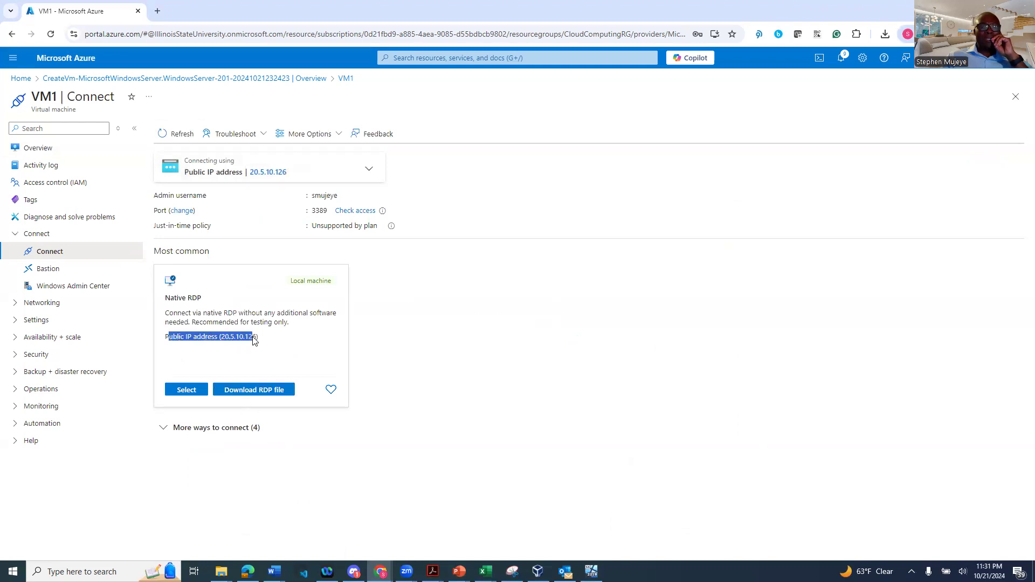
click(267, 394)
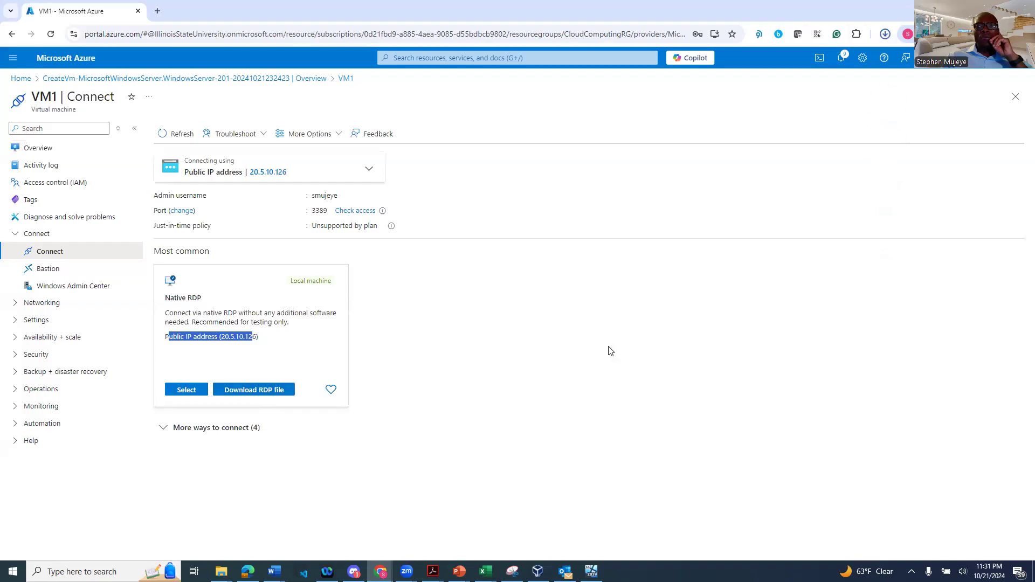
click(784, 67)
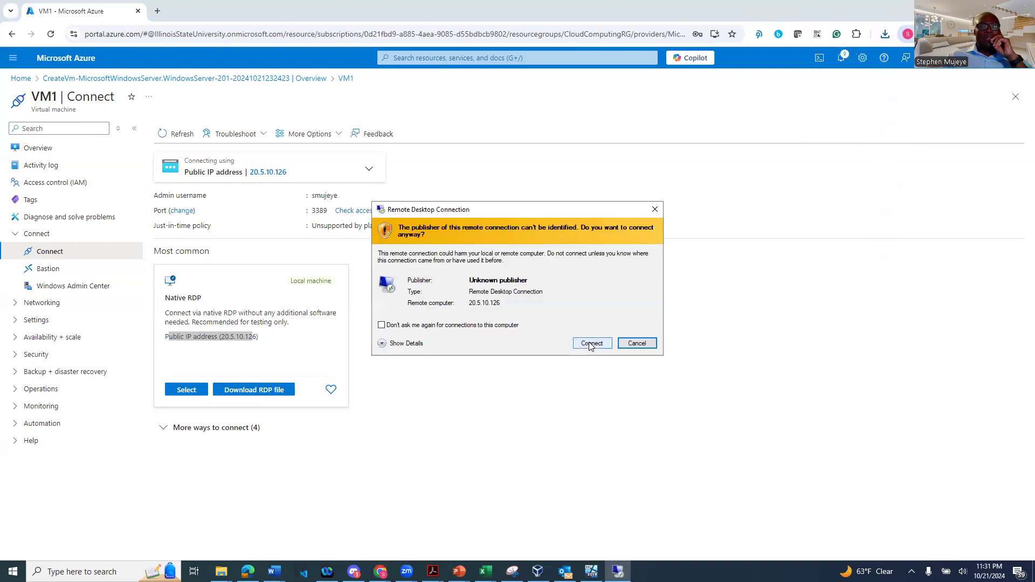
- Connect to 20.5.10.126 with the admin password, accepting the publisher and certificate warnings
click(592, 344)
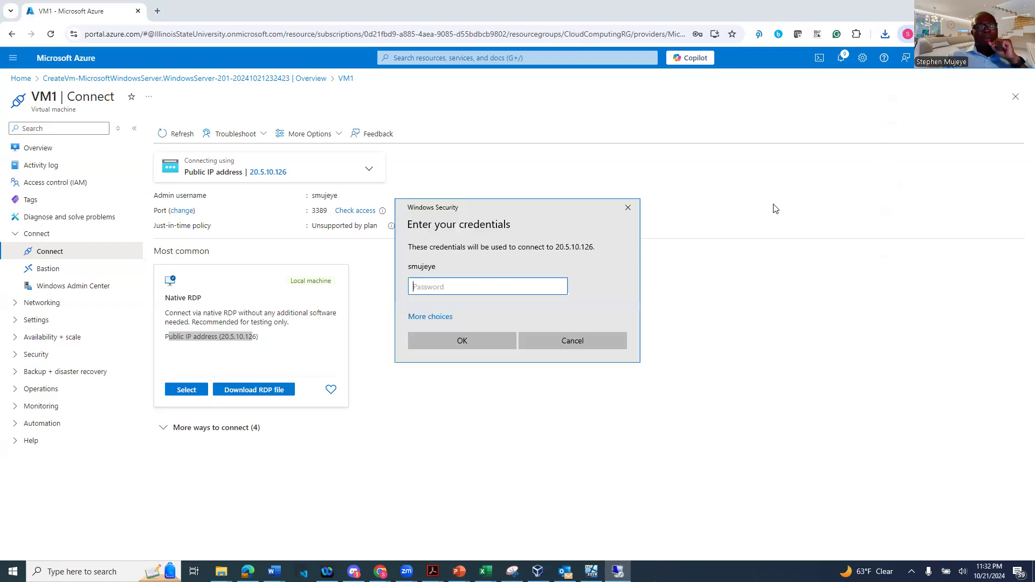
text(•••••••)
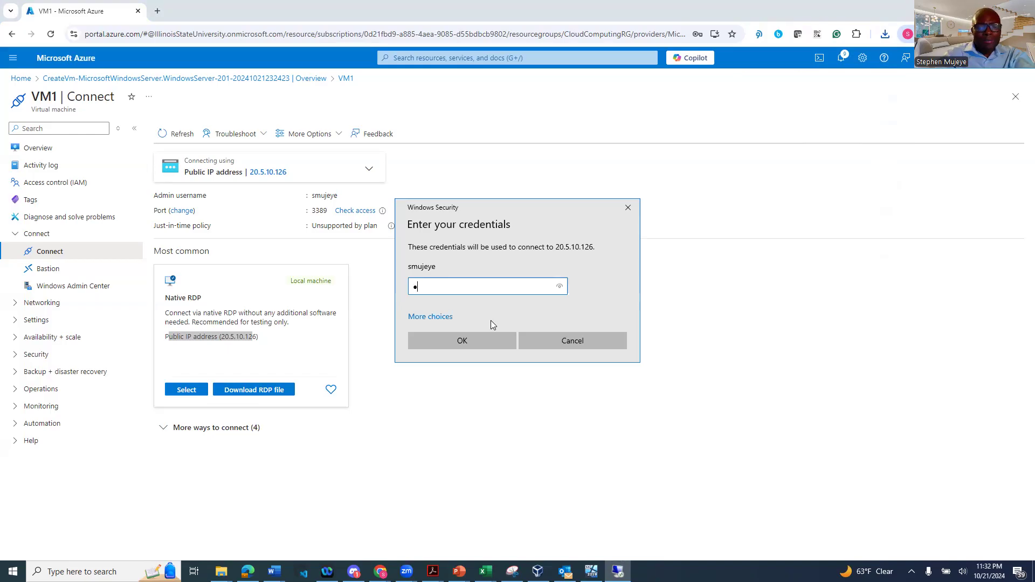
text(•••••)
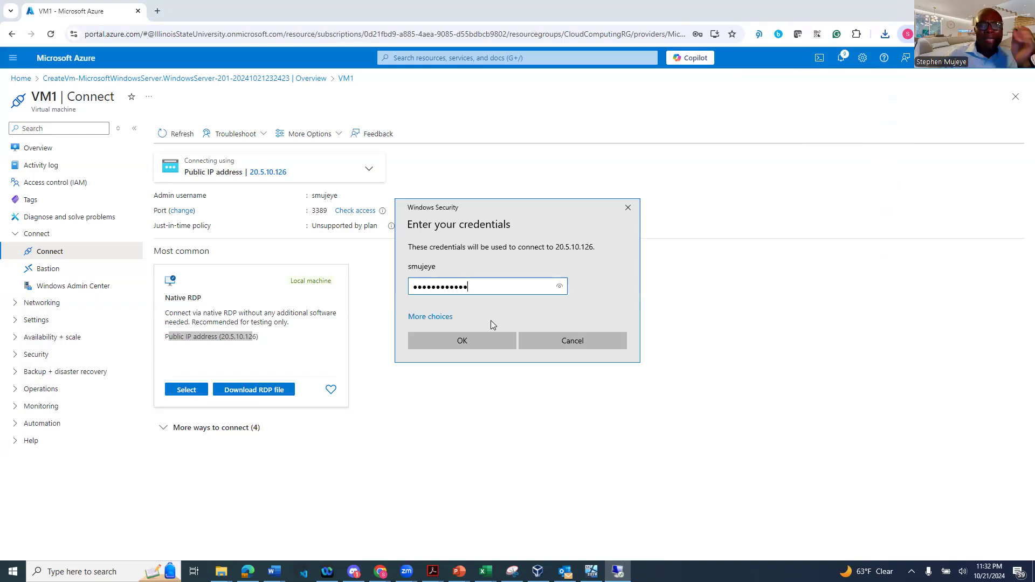
click(476, 337)
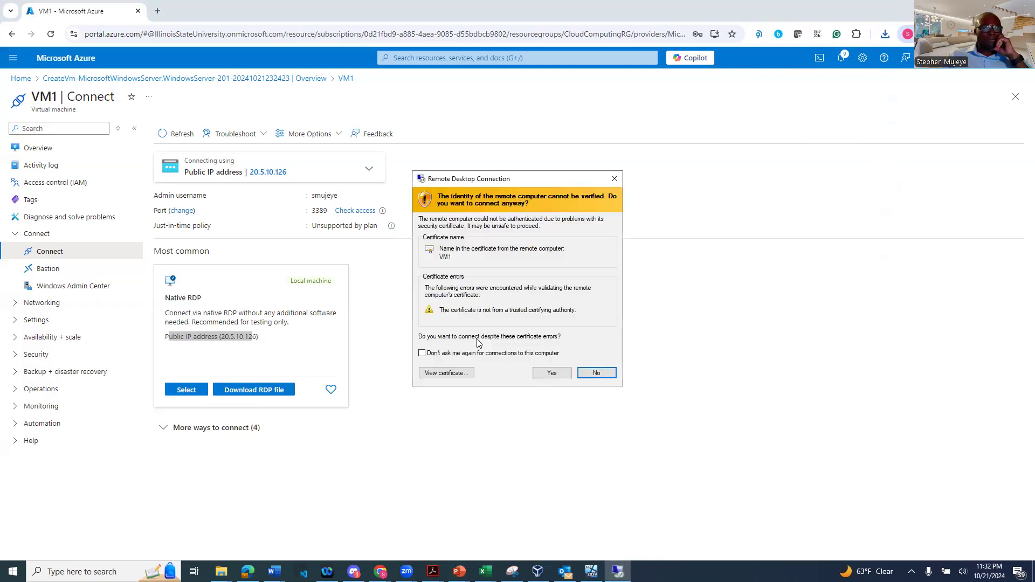
click(550, 374)
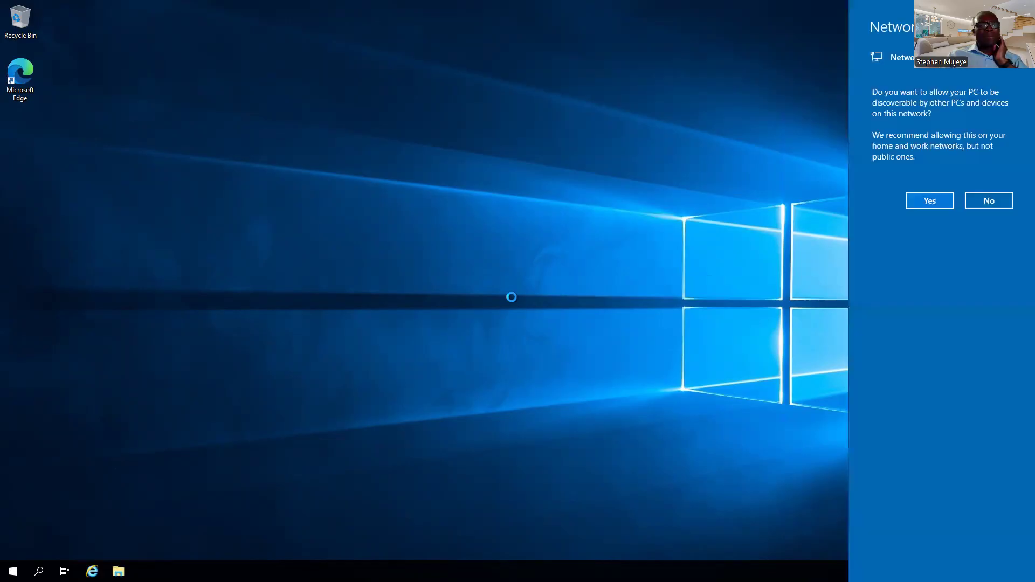
- Answer Yes to make VM1 discoverable on its network
click(910, 198)
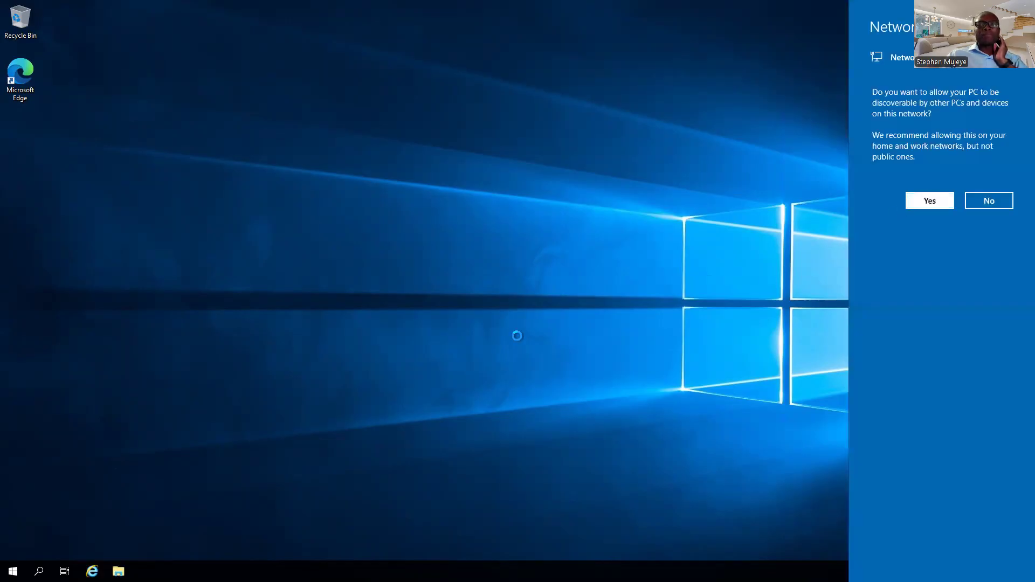